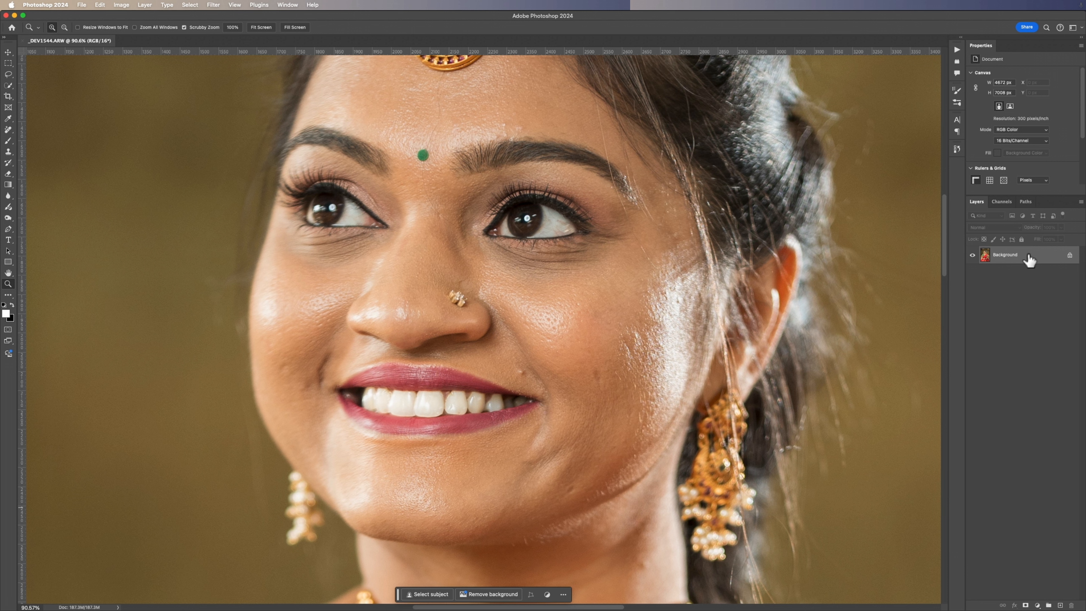
Duplicate the Background layer, keeping the copy's name as Background copy.
{"action": "right_click", "coordinate": [1031, 256]}
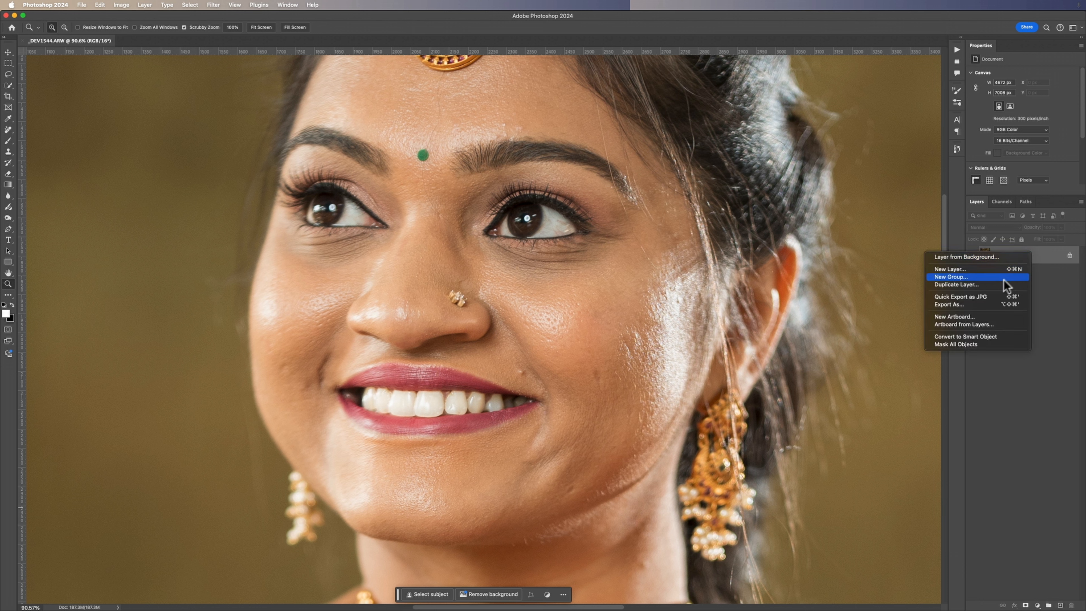
{"action": "left_click", "coordinate": [990, 285]}
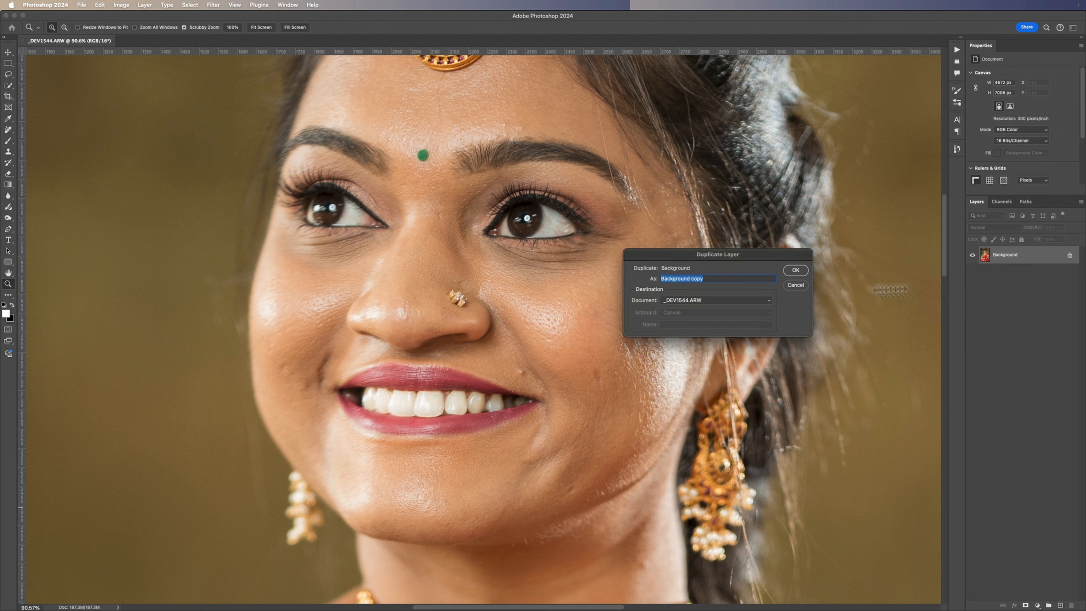
{"action": "left_click", "coordinate": [795, 270]}
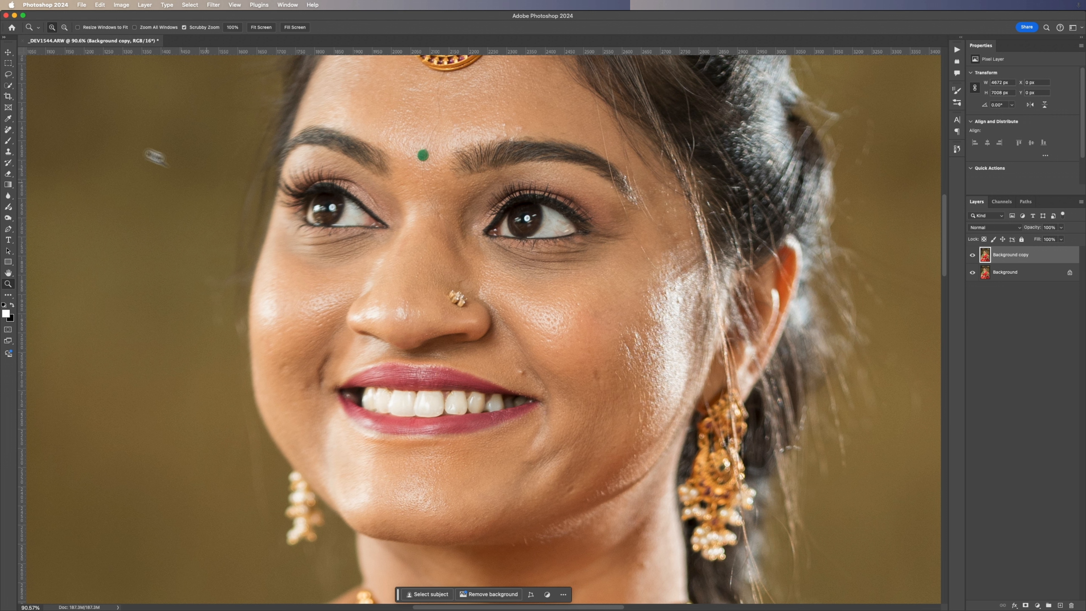
Heal the blemishes on the cheek and around the mouth corner using an enlarged Spot Healing Brush in Content-Aware mode.
{"action": "left_click", "coordinate": [8, 129]}
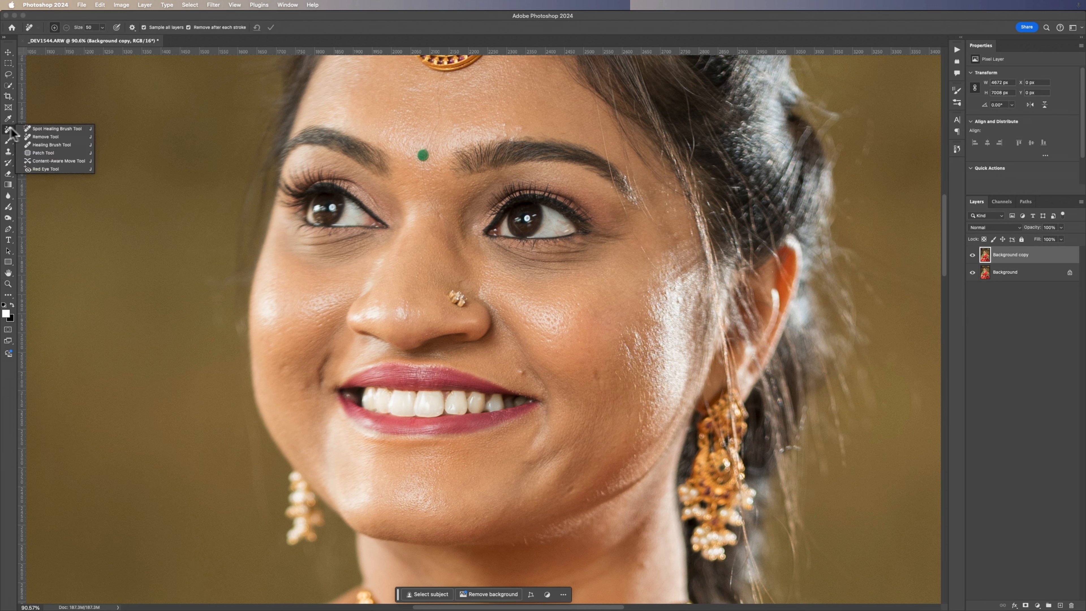
{"action": "left_click", "coordinate": [42, 129]}
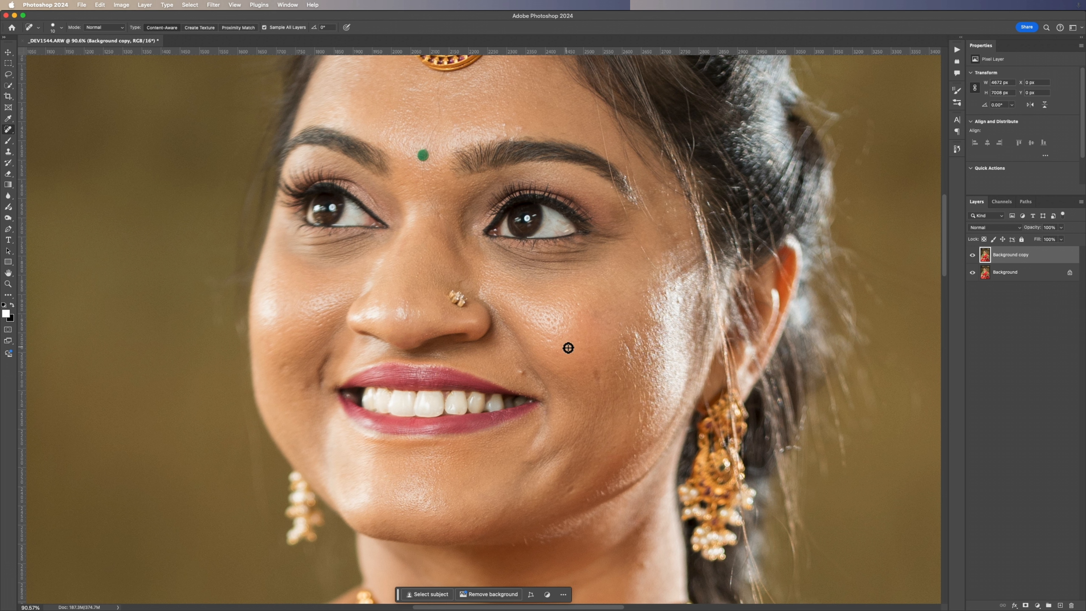
{"action": "key", "text": "]"}
{"action": "key", "text": "]"}
{"action": "key", "text": "]"}
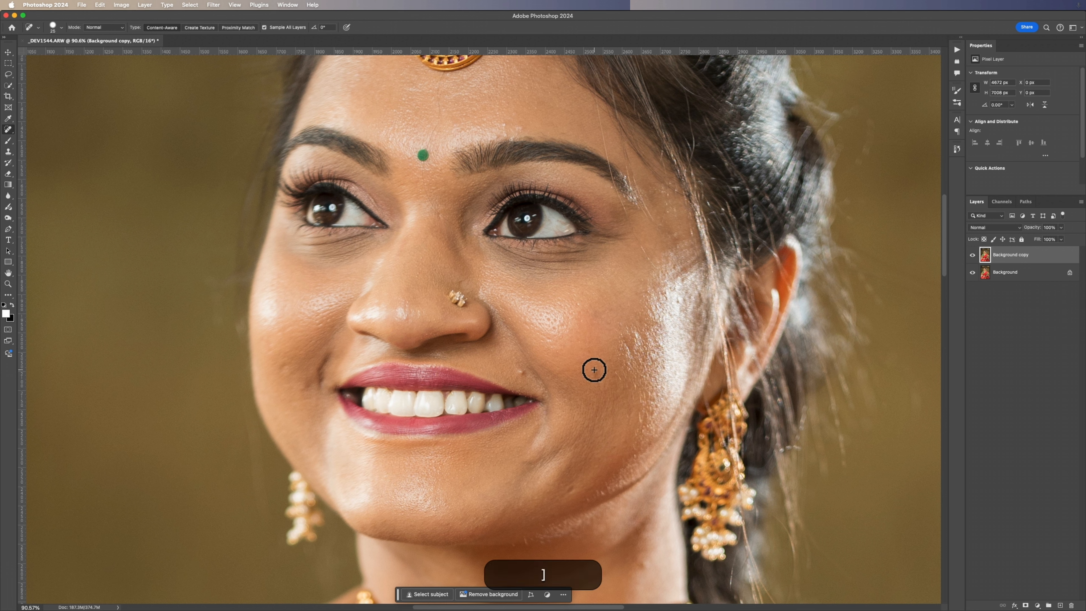
{"action": "left_click_drag", "start_coordinate": [594, 368], "coordinate": [597, 377]}
{"action": "left_click_drag", "start_coordinate": [517, 379], "coordinate": [521, 370]}
{"action": "left_click_drag", "start_coordinate": [543, 432], "coordinate": [545, 434]}
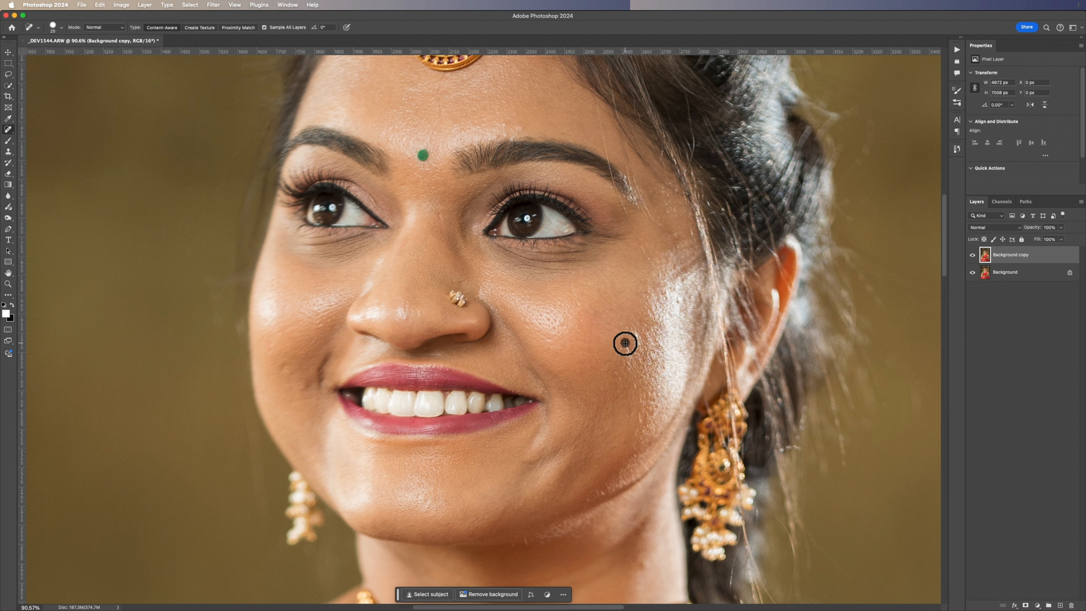
{"action": "left_click_drag", "start_coordinate": [623, 344], "coordinate": [636, 344]}
{"action": "left_click_drag", "start_coordinate": [634, 351], "coordinate": [619, 355]}
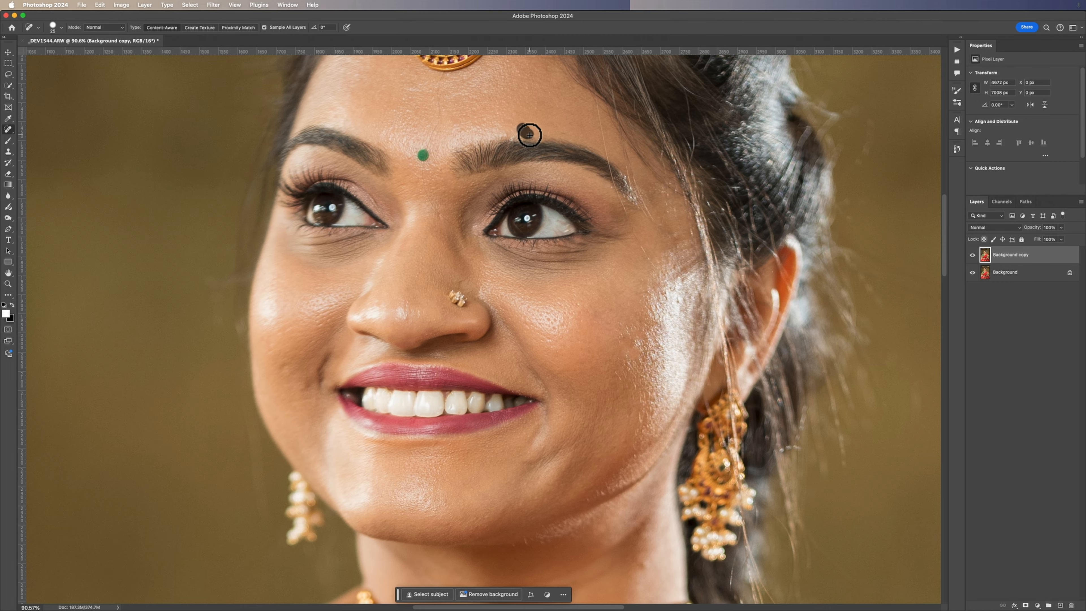
Heal the small mark on the skin just above the nose stud with the Spot Healing Brush.
{"action": "scroll", "coordinate": [494, 243], "scroll_direction": "up", "scroll_amount": 5}
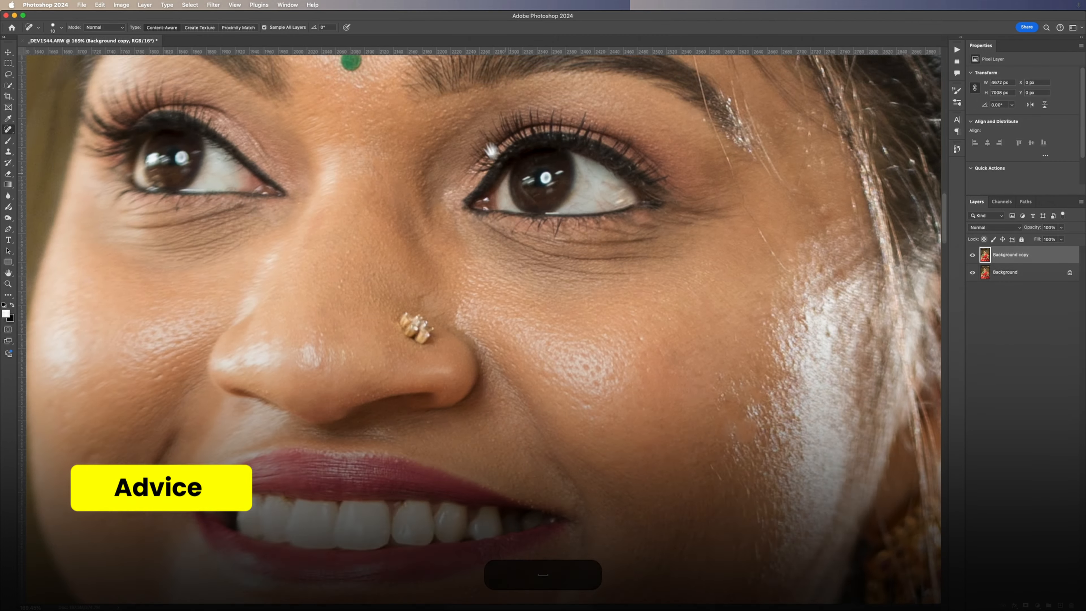
{"action": "left_click_drag", "start_coordinate": [492, 150], "coordinate": [451, 89]}
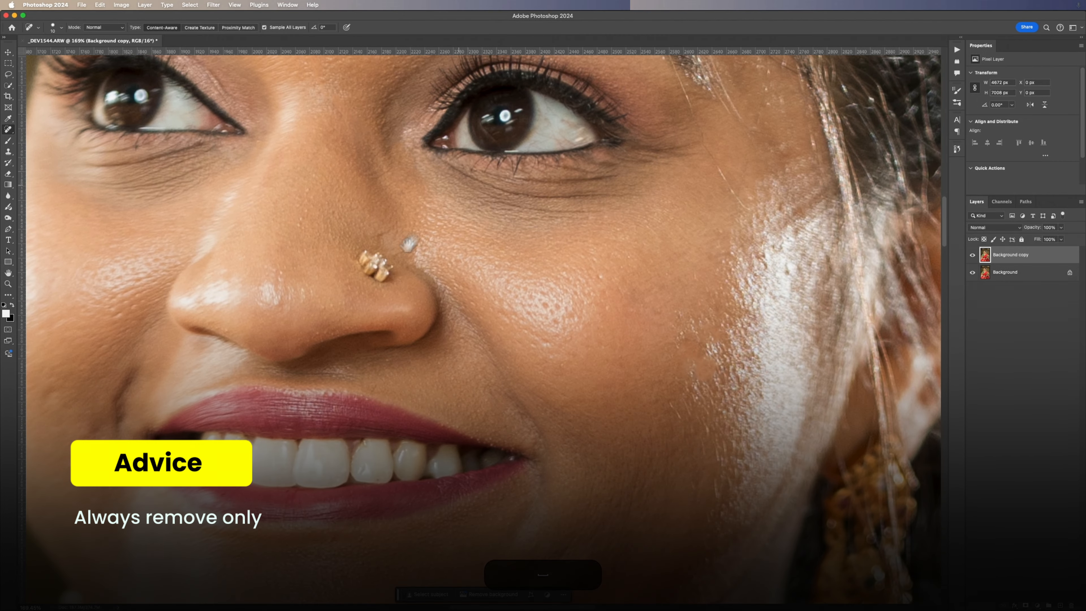
{"action": "left_click_drag", "start_coordinate": [377, 232], "coordinate": [380, 246]}
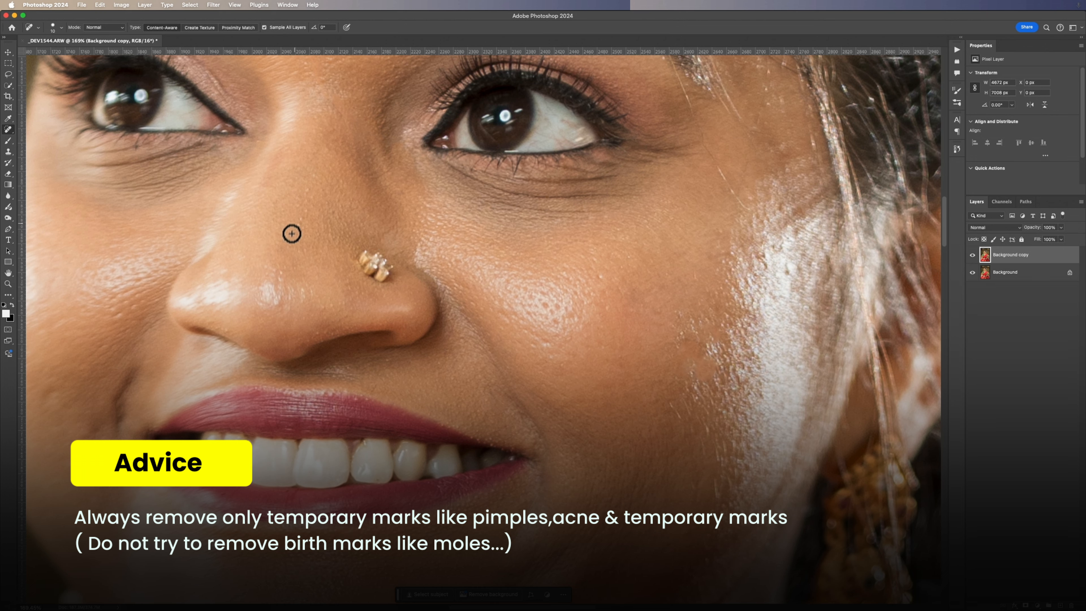
Heal the remaining temporary marks on the lower cheek, chin and neck with the Spot Healing Brush.
{"action": "left_click_drag", "start_coordinate": [292, 234], "coordinate": [549, 175]}
{"action": "left_click_drag", "start_coordinate": [355, 372], "coordinate": [280, 222]}
{"action": "left_click_drag", "start_coordinate": [634, 371], "coordinate": [343, 341]}
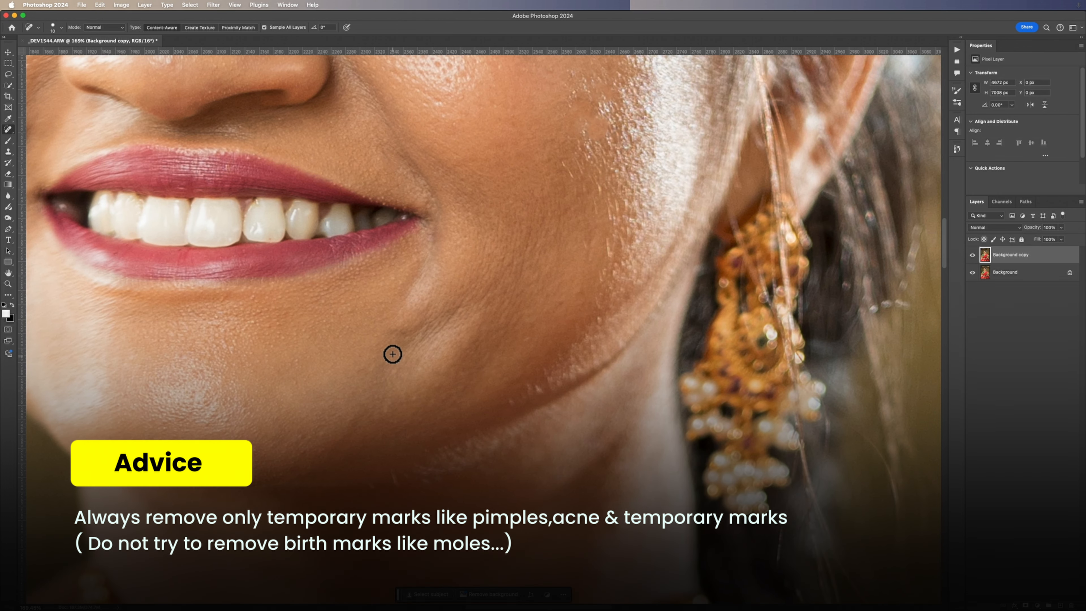
{"action": "left_click_drag", "start_coordinate": [411, 332], "coordinate": [393, 332]}
{"action": "mouse_move", "coordinate": [461, 307]}
{"action": "left_mouse_down"}
{"action": "mouse_move", "coordinate": [415, 345]}
{"action": "mouse_move", "coordinate": [429, 189]}
{"action": "left_mouse_up"}
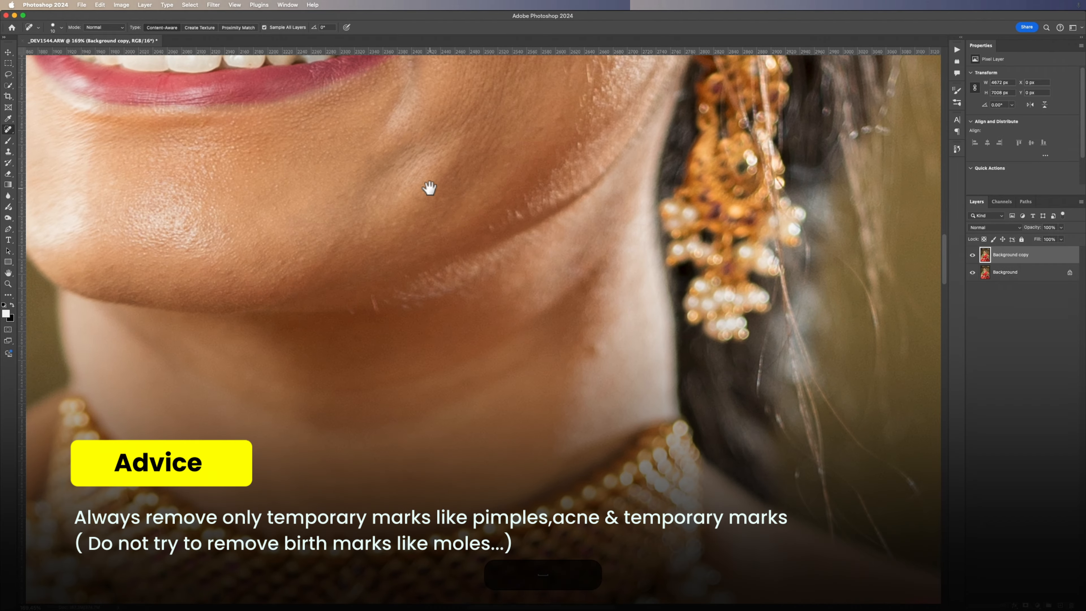
{"action": "left_click_drag", "start_coordinate": [618, 352], "coordinate": [378, 327]}
{"action": "left_click_drag", "start_coordinate": [452, 192], "coordinate": [558, 107]}
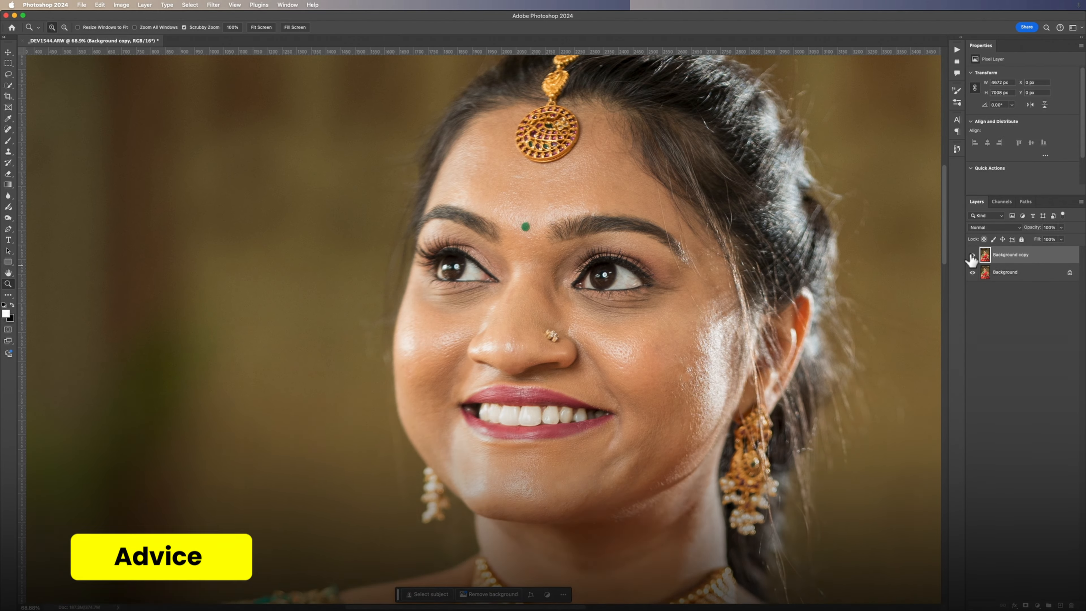
Compare the healed copy with the original by hiding and showing it, and merge it into the Background layer.
{"action": "left_click", "coordinate": [972, 255]}
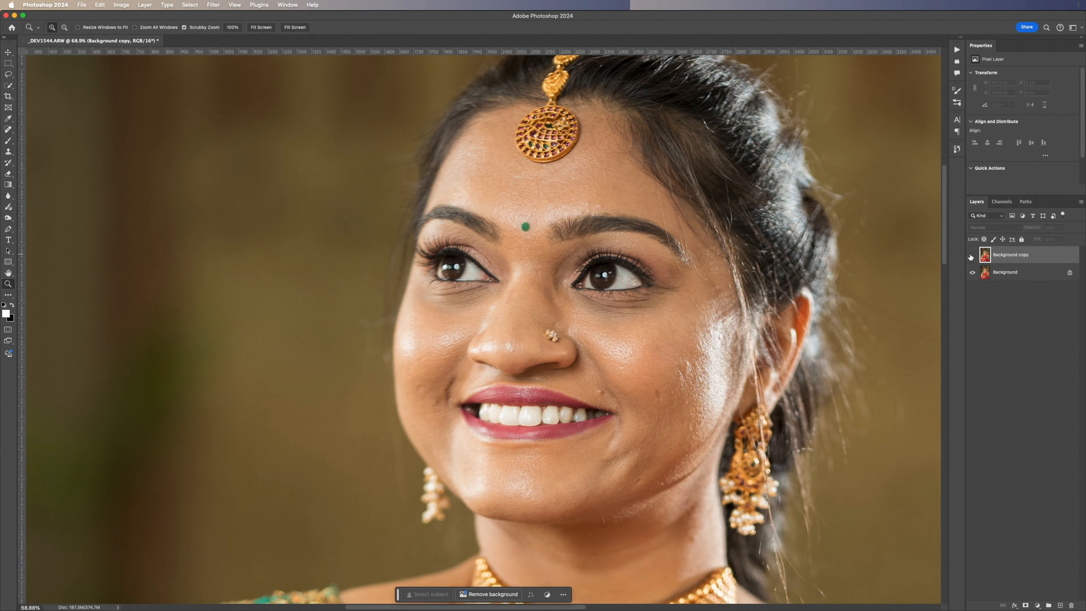
{"action": "left_click", "coordinate": [972, 255]}
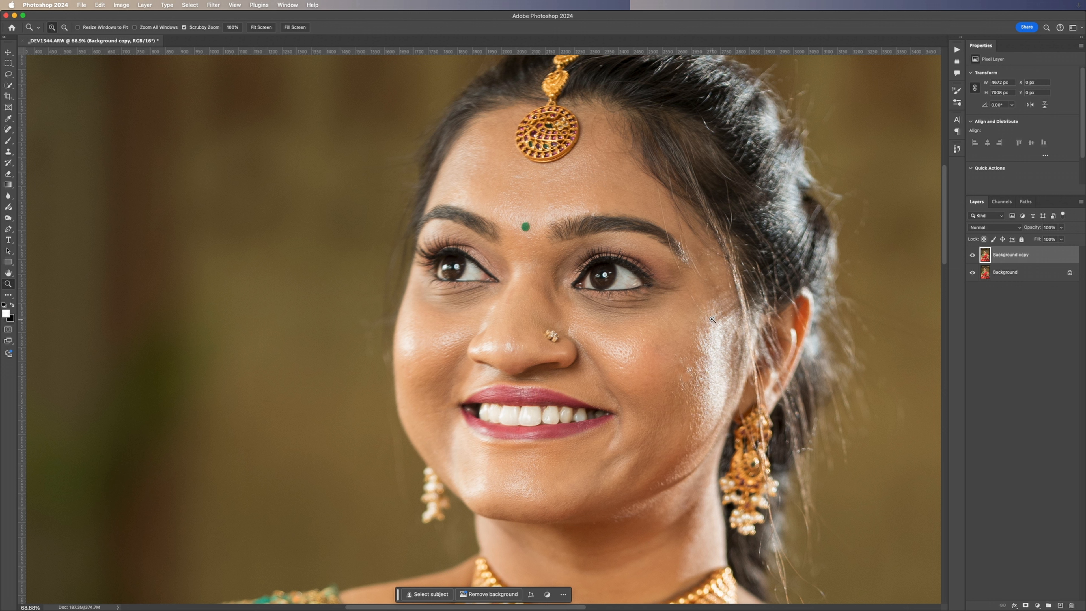
{"action": "right_click", "coordinate": [1034, 253]}
{"action": "left_click", "coordinate": [986, 329]}
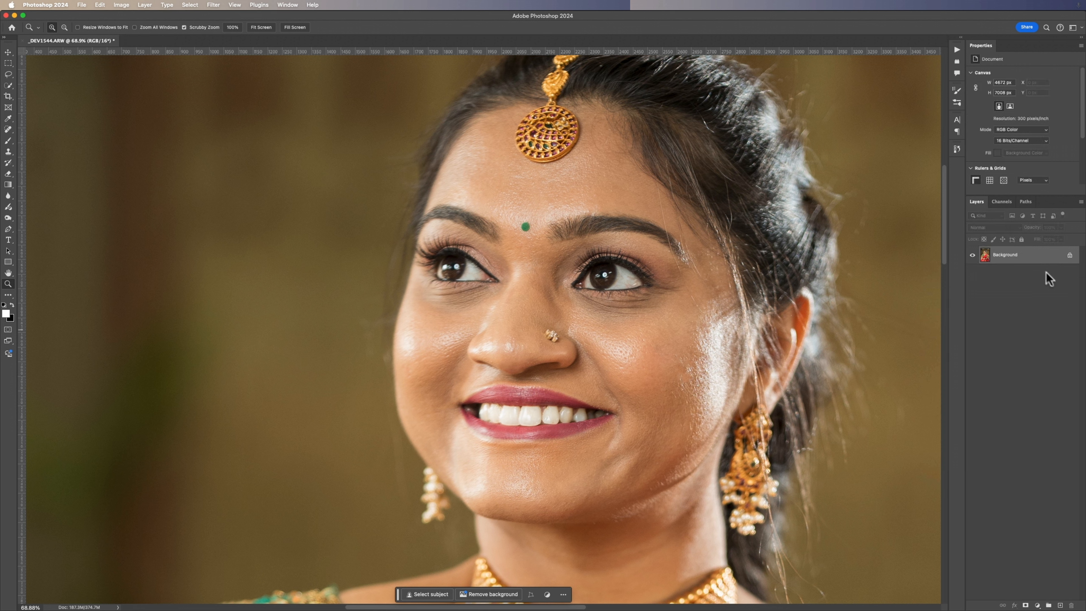
Duplicate the retouched Background layer and rename the copy Skin.
{"action": "right_click", "coordinate": [1033, 252]}
{"action": "left_click", "coordinate": [994, 284]}
{"action": "left_click", "coordinate": [793, 272]}
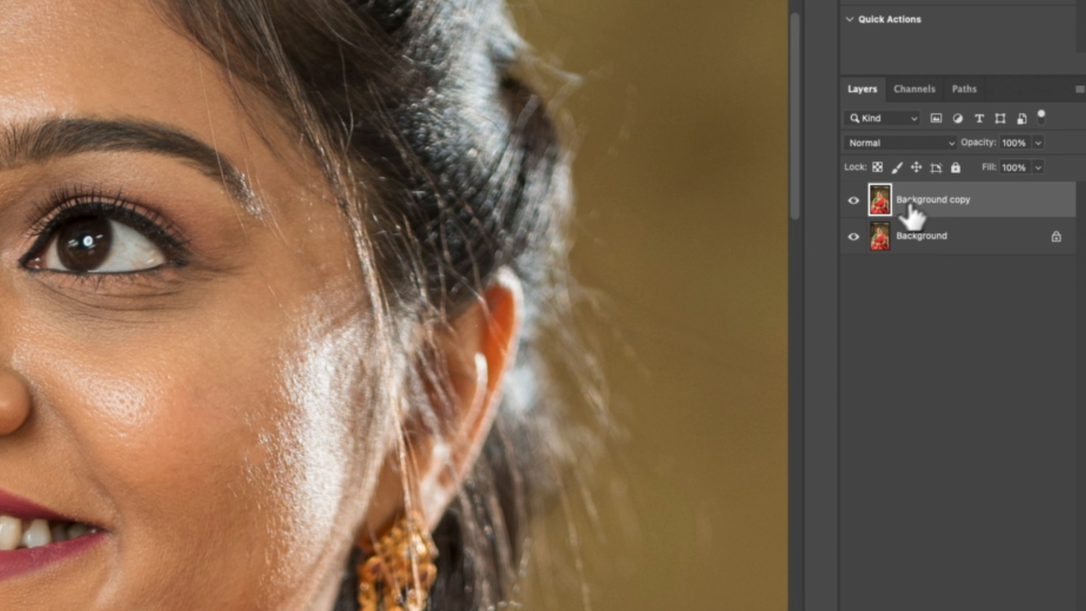
{"action": "double_click", "coordinate": [998, 255]}
{"action": "type", "text": "Skin"}
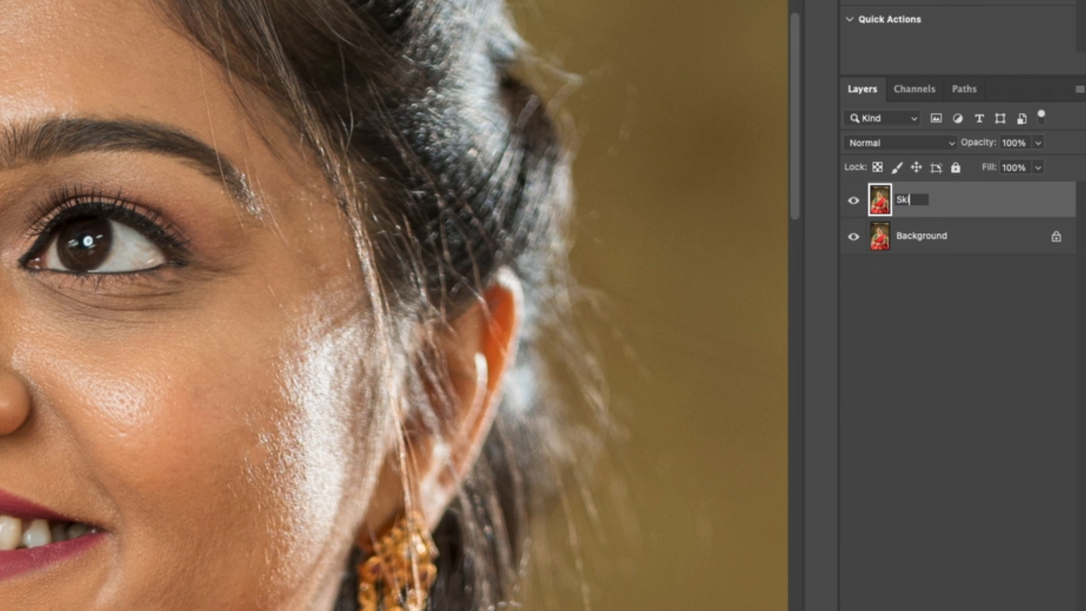
{"action": "key", "text": "Return"}
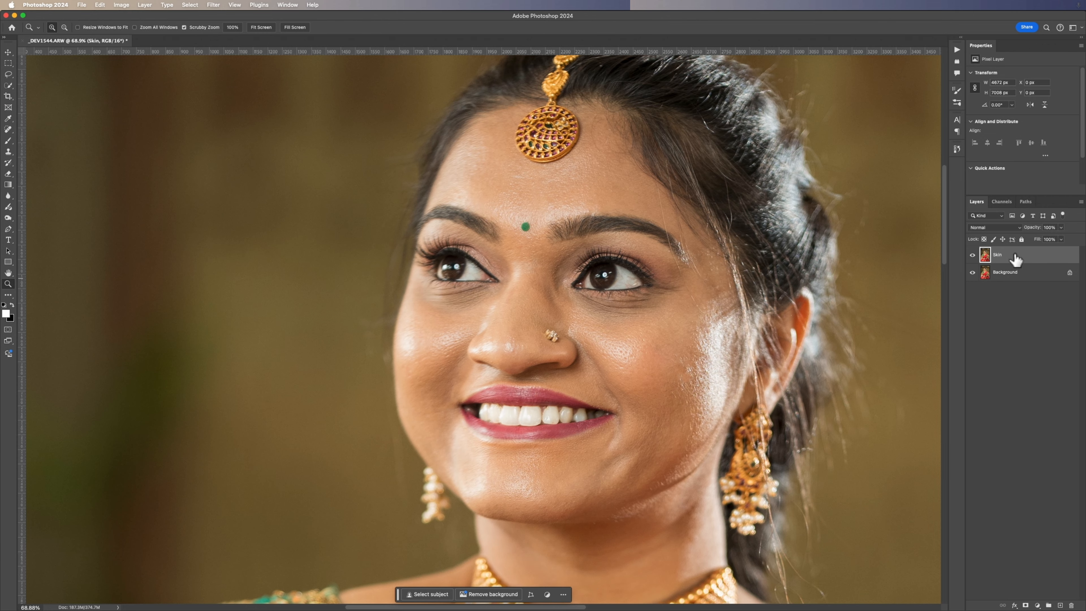
Convert the Skin layer to a smart object and set its blend mode to Vivid Light.
{"action": "right_click", "coordinate": [1015, 257]}
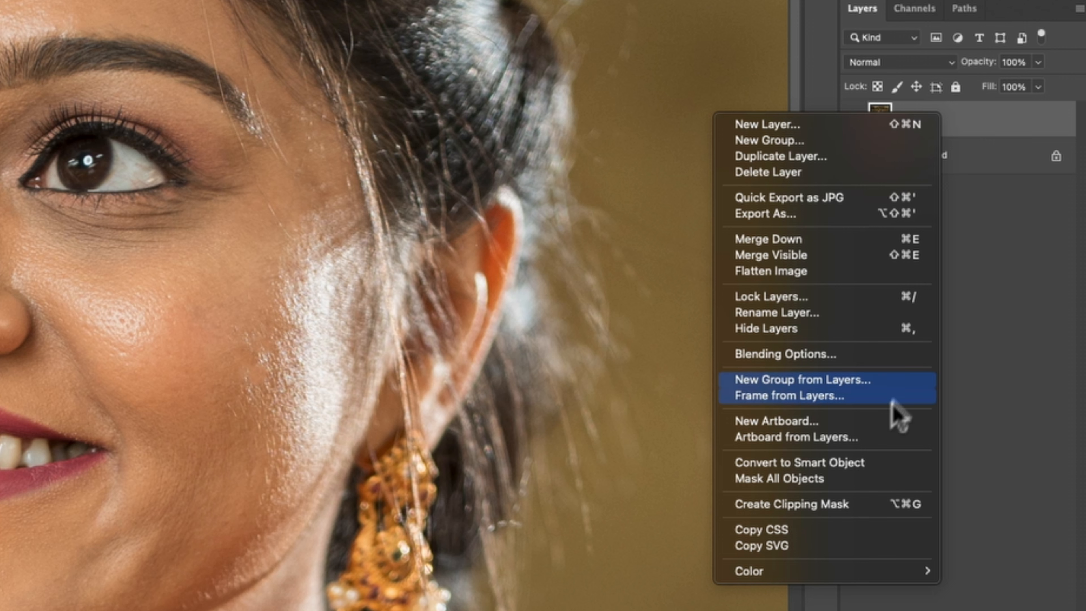
{"action": "left_click", "coordinate": [866, 462]}
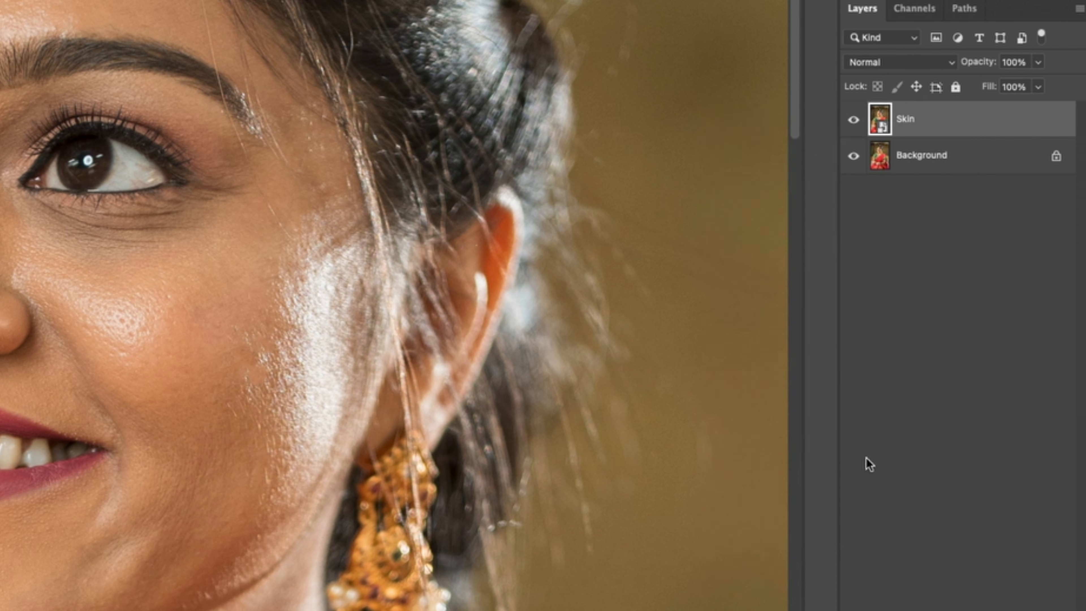
{"action": "left_click", "coordinate": [896, 64]}
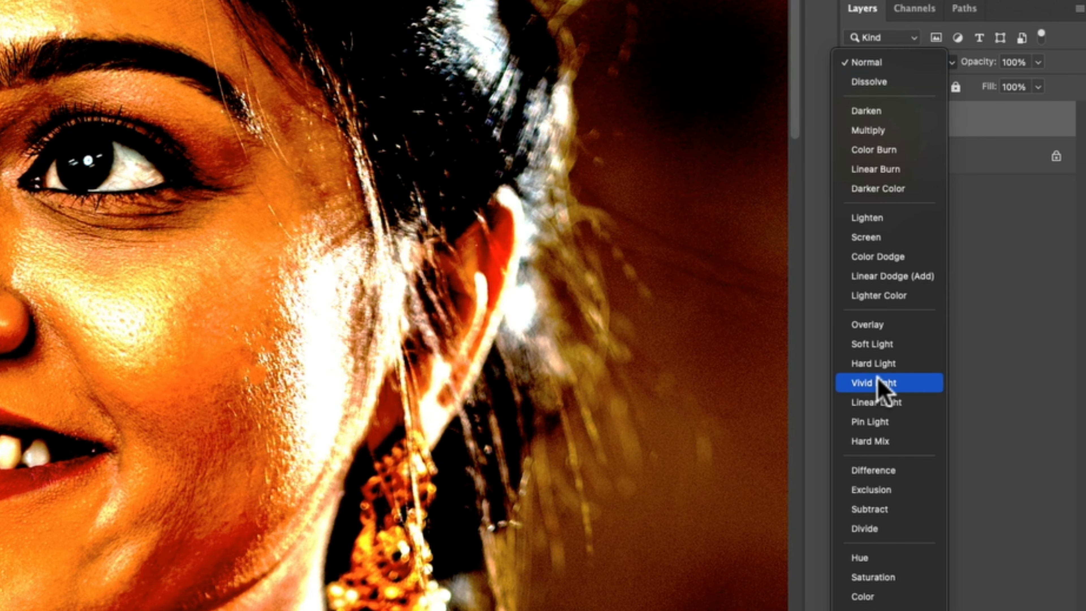
{"action": "left_click", "coordinate": [881, 383]}
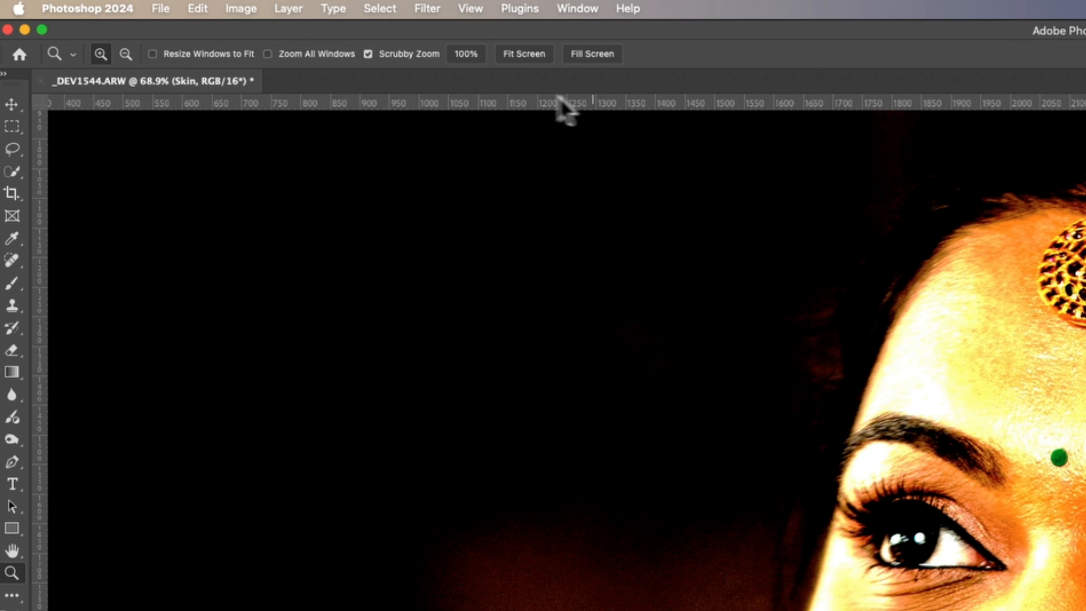
{"action": "left_click", "coordinate": [241, 9]}
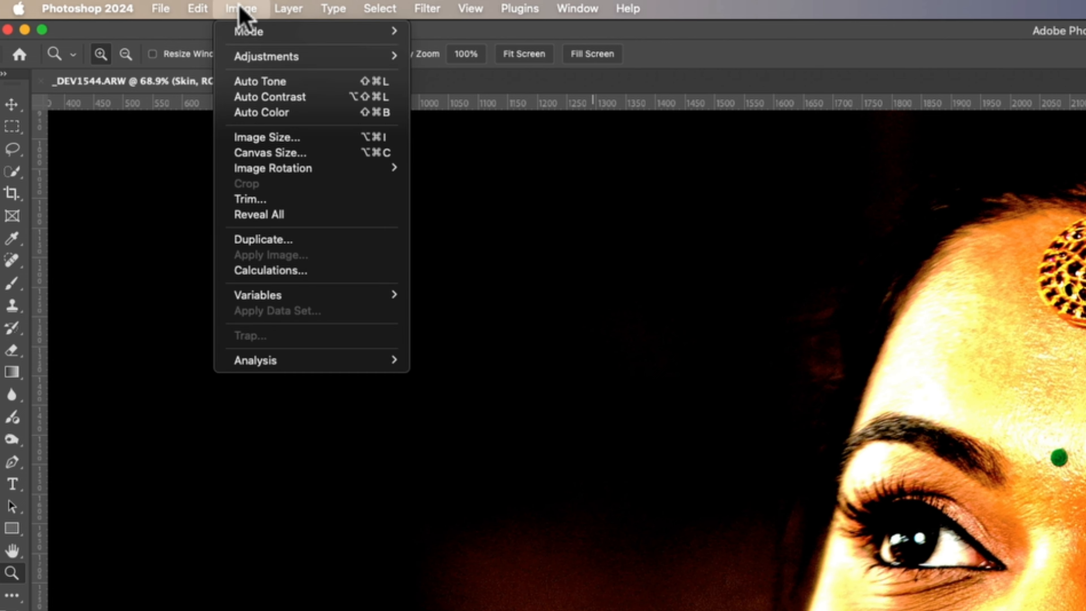
{"action": "mouse_move", "coordinate": [261, 58]}
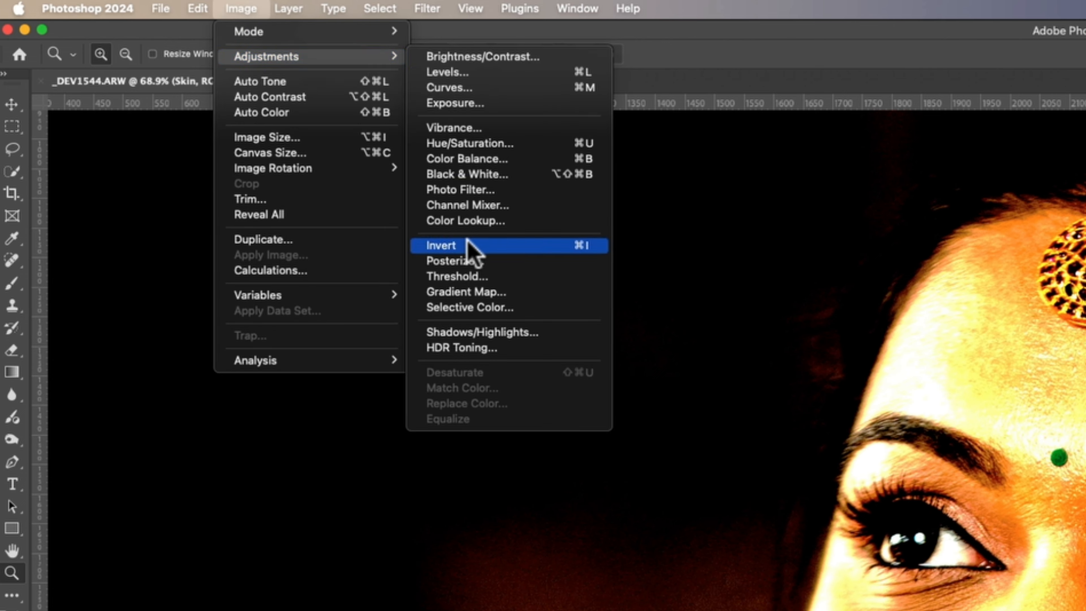
{"action": "left_click", "coordinate": [475, 245]}
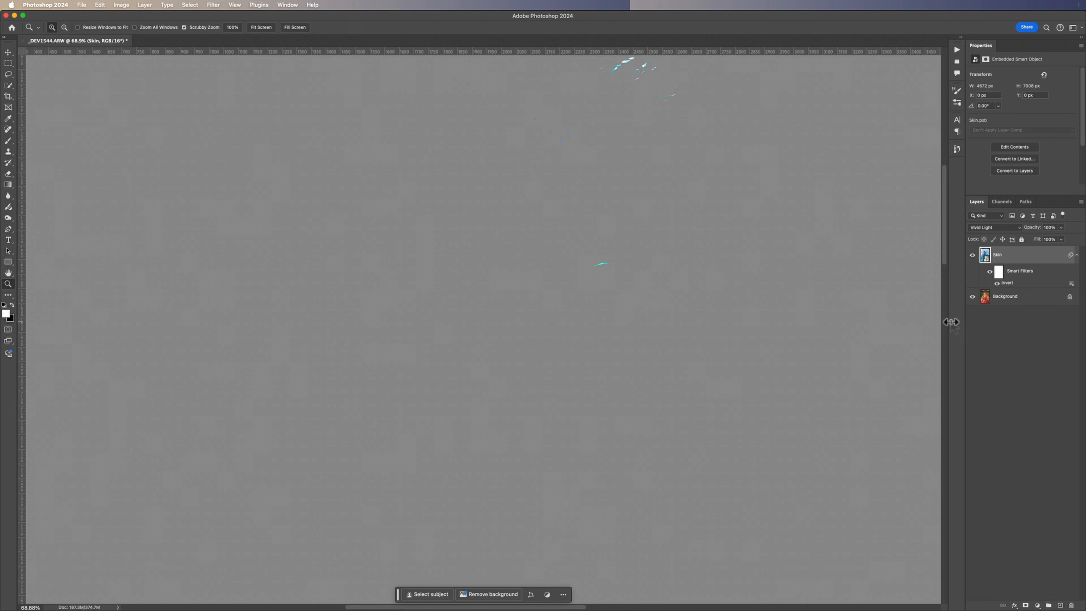
{"action": "key", "text": "super+z"}
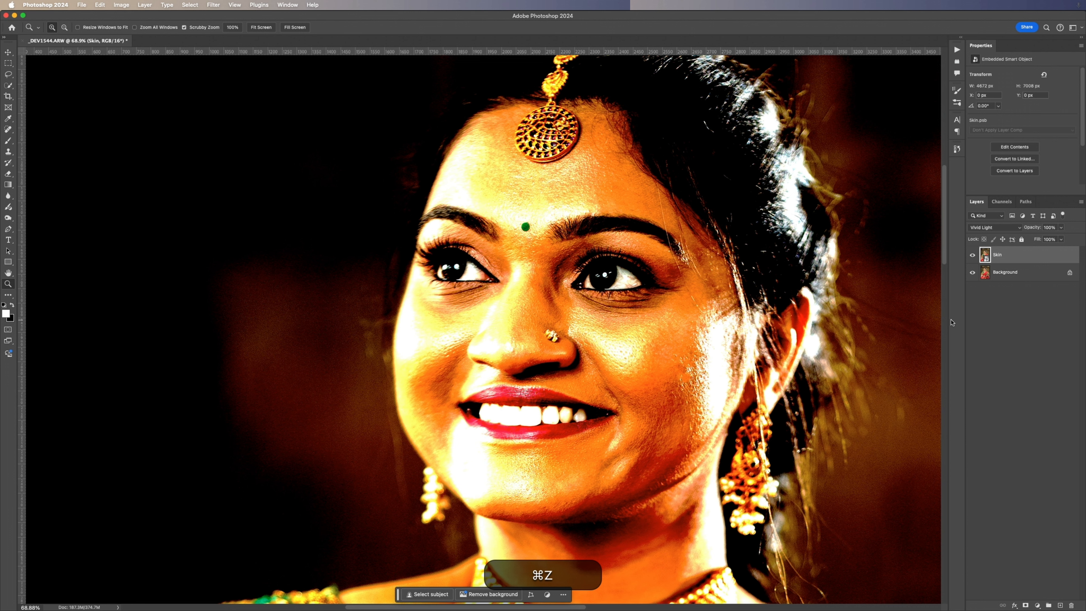
Invert the Skin smart object and apply a High Pass filter to it with a radius of 30 pixels.
{"action": "key", "text": "super+i"}
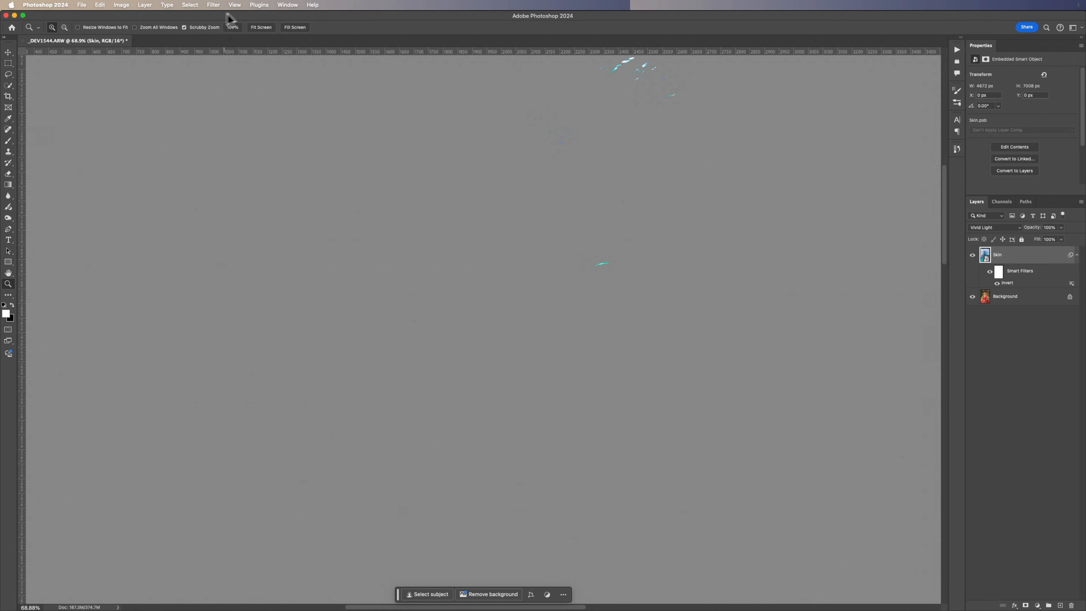
{"action": "left_click", "coordinate": [213, 4]}
{"action": "mouse_move", "coordinate": [265, 172]}
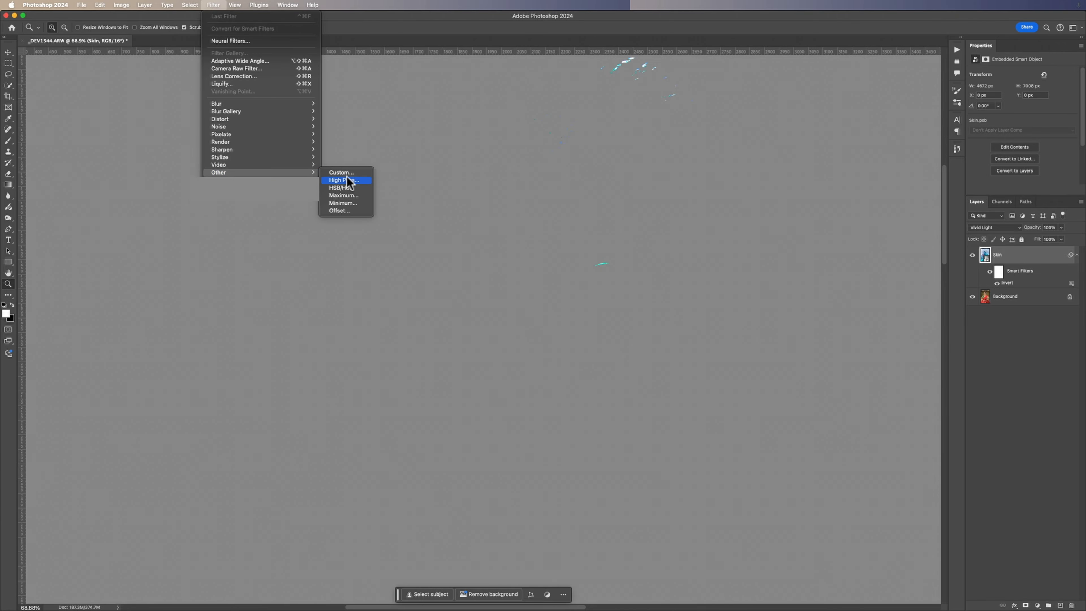
{"action": "left_click", "coordinate": [343, 181]}
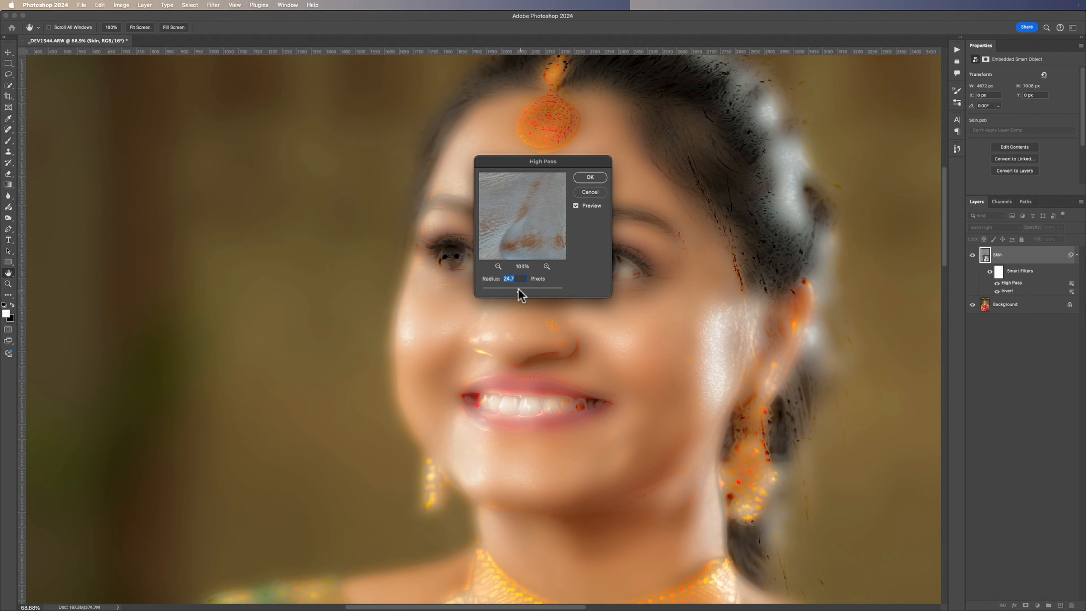
{"action": "left_click_drag", "start_coordinate": [521, 172], "coordinate": [835, 234]}
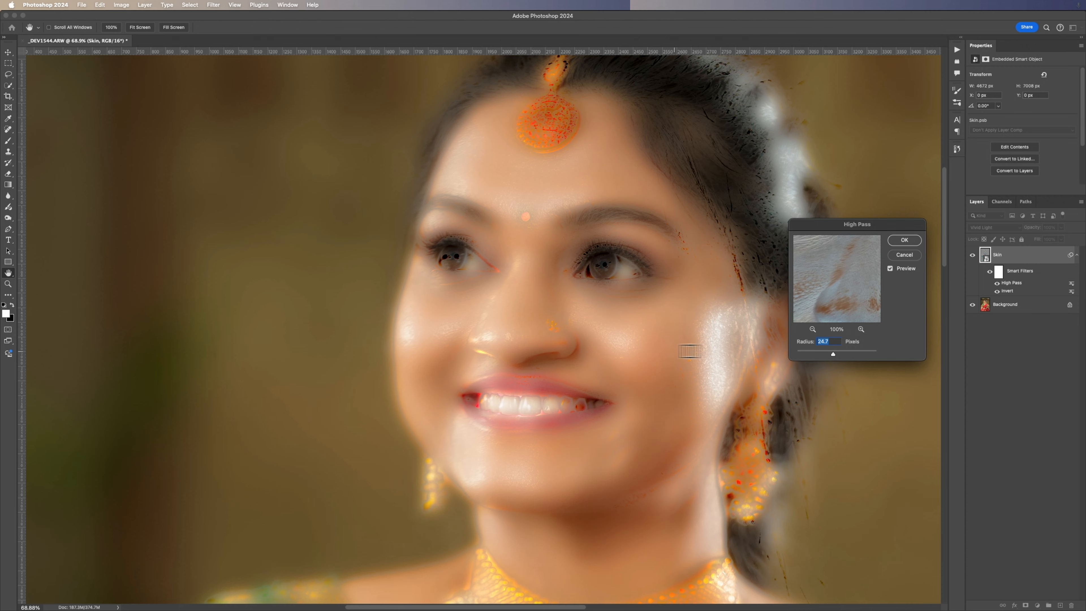
{"action": "mouse_move", "coordinate": [821, 354]}
{"action": "left_mouse_down"}
{"action": "mouse_move", "coordinate": [753, 355]}
{"action": "mouse_move", "coordinate": [841, 353]}
{"action": "left_mouse_up"}
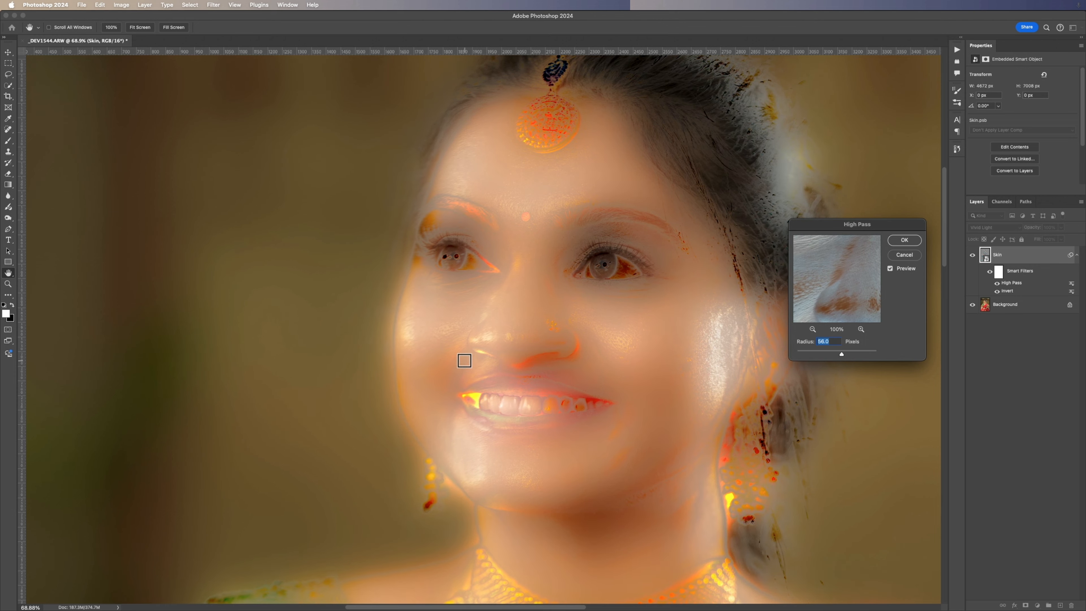
{"action": "left_click_drag", "start_coordinate": [841, 351], "coordinate": [835, 352]}
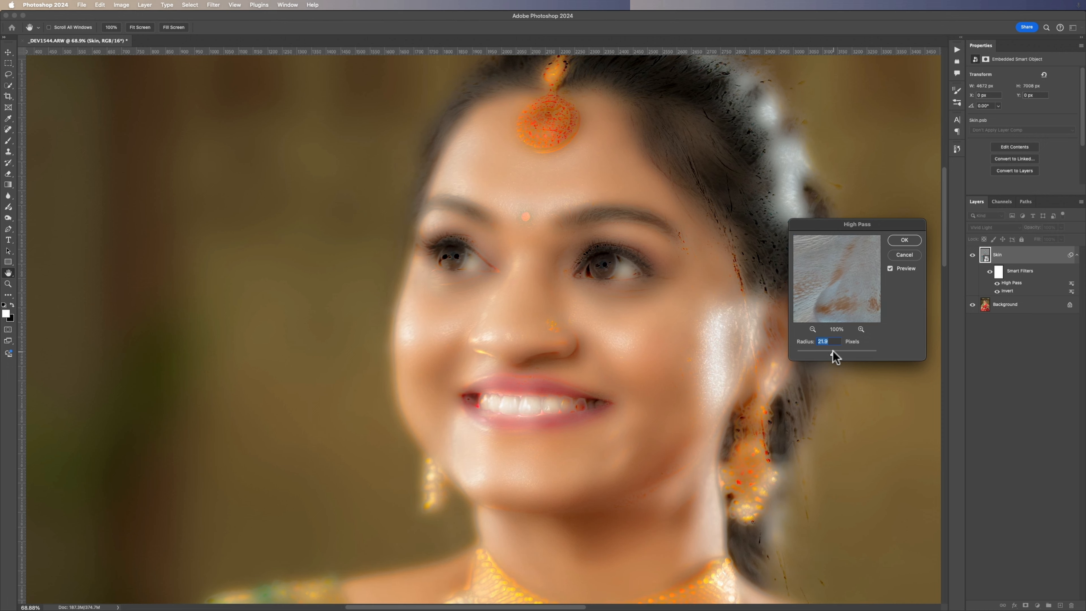
{"action": "left_click_drag", "start_coordinate": [829, 351], "coordinate": [834, 352]}
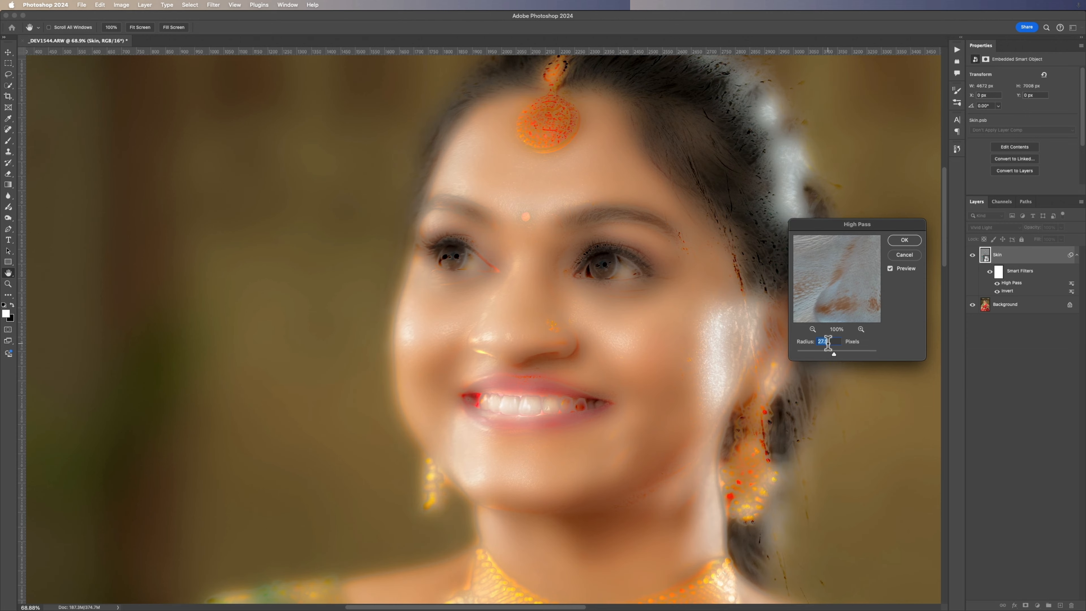
{"action": "type", "text": "30"}
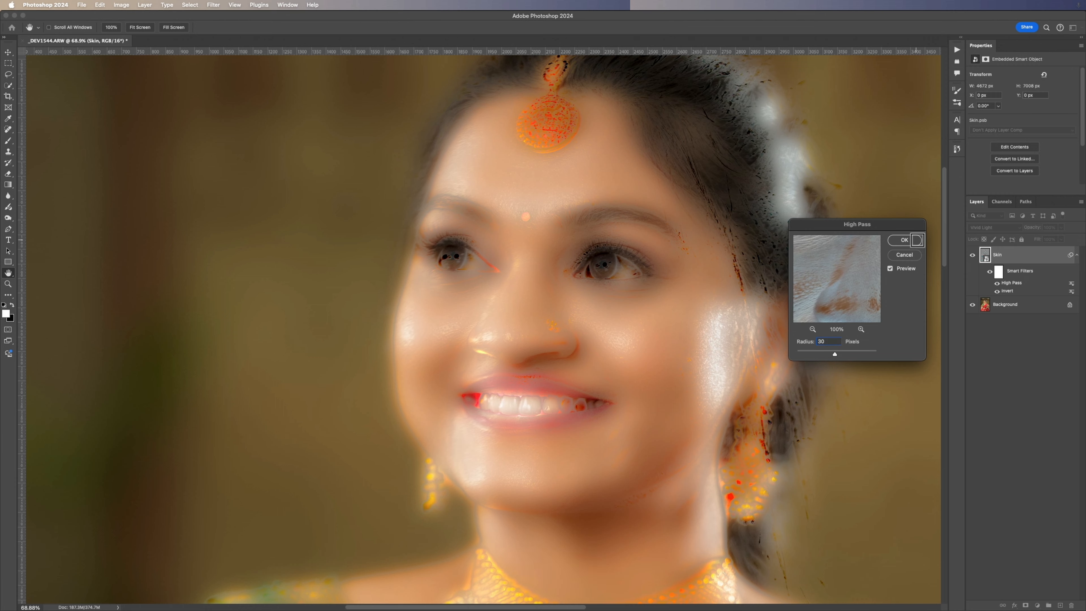
{"action": "left_click", "coordinate": [904, 240]}
{"action": "key", "text": "z"}
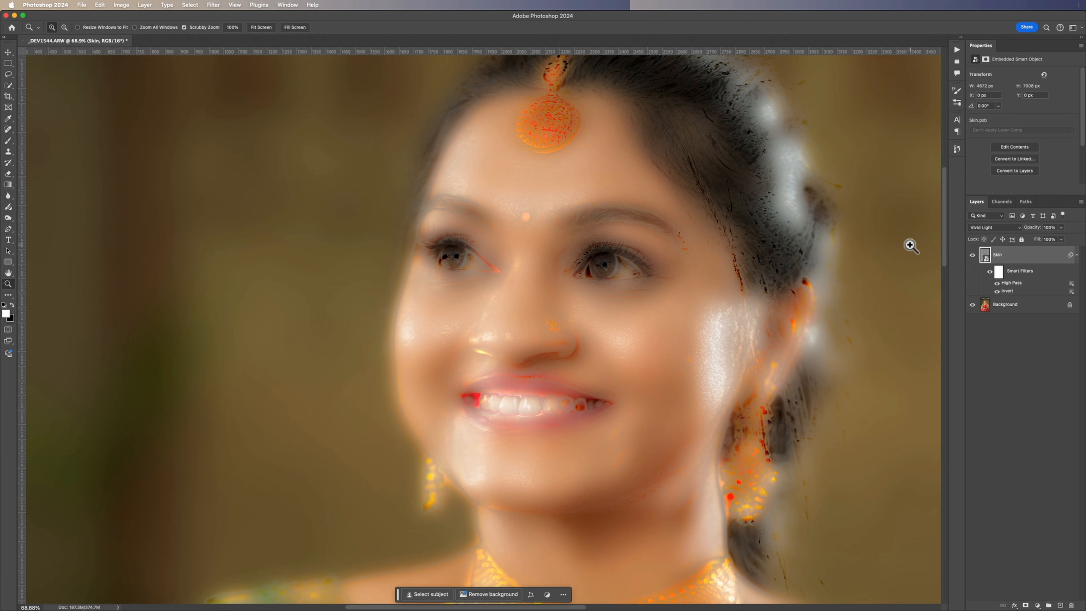
Apply a Gaussian Blur to the Skin smart object with a radius of 8 pixels.
{"action": "left_click", "coordinate": [213, 5]}
{"action": "mouse_move", "coordinate": [245, 104]}
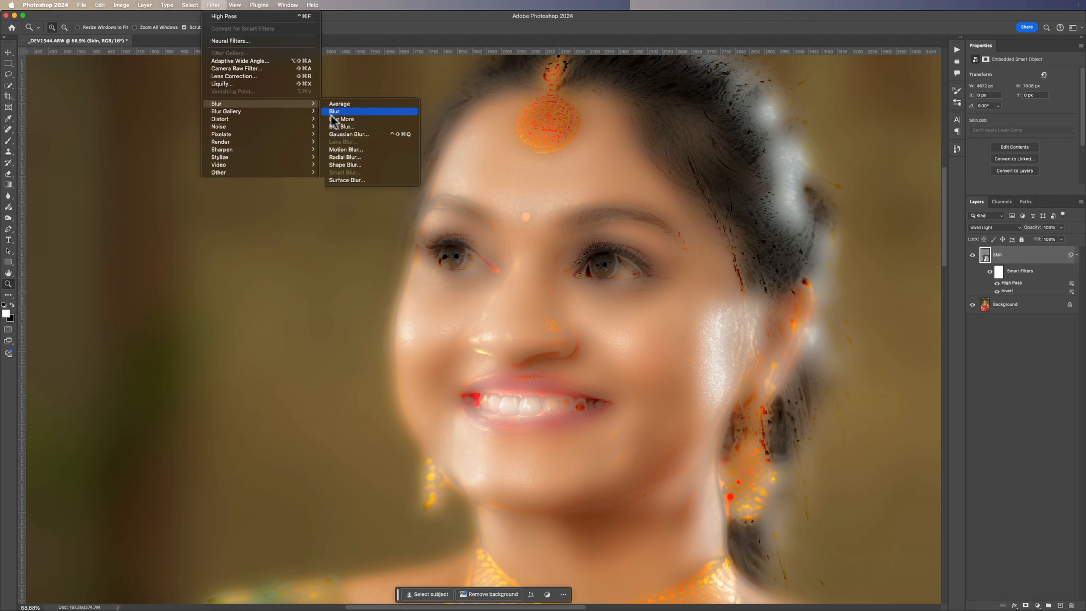
{"action": "left_click", "coordinate": [342, 134]}
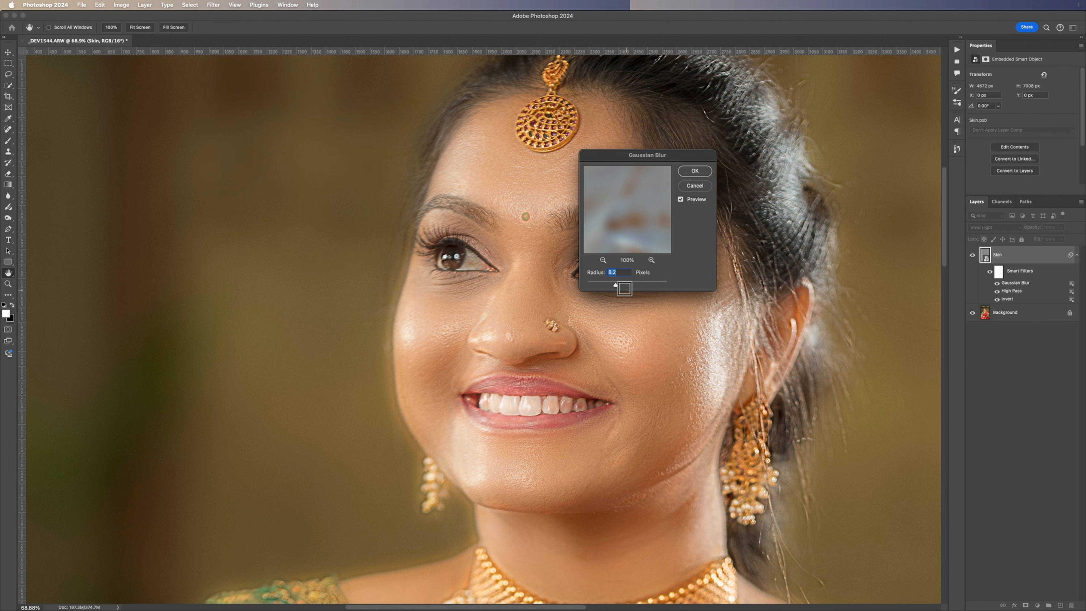
{"action": "left_click_drag", "start_coordinate": [615, 284], "coordinate": [572, 281]}
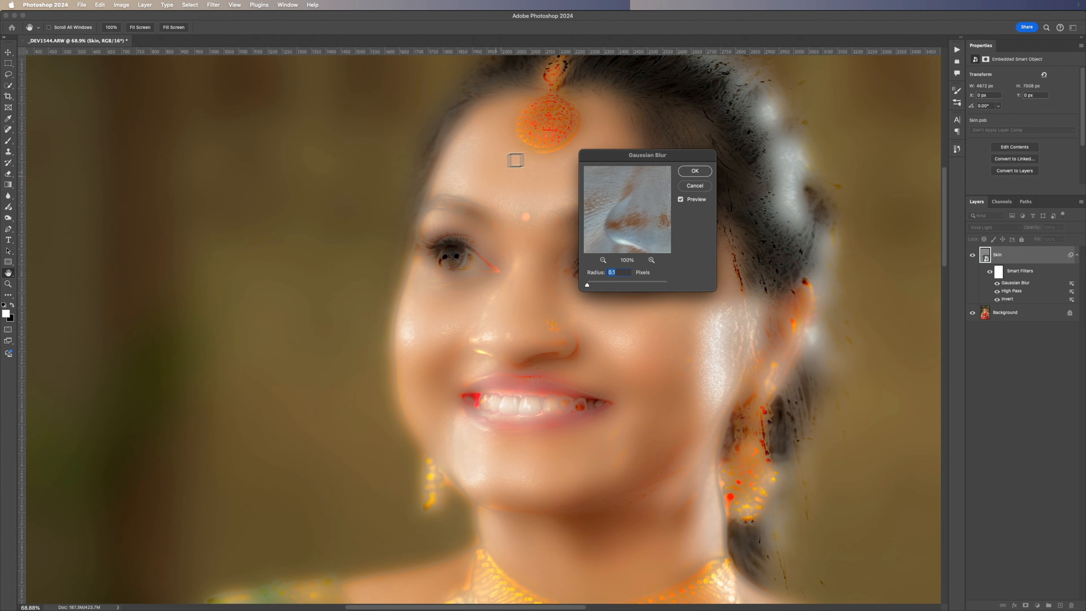
{"action": "left_click", "coordinate": [624, 282]}
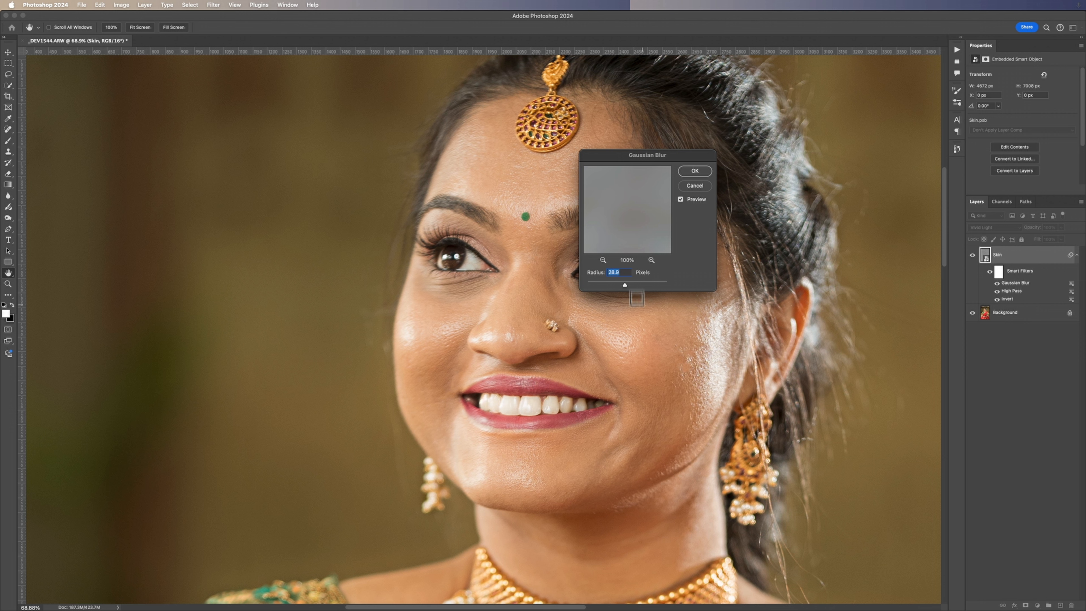
{"action": "mouse_move", "coordinate": [625, 284]}
{"action": "left_mouse_down"}
{"action": "mouse_move", "coordinate": [591, 282]}
{"action": "mouse_move", "coordinate": [610, 284]}
{"action": "left_mouse_up"}
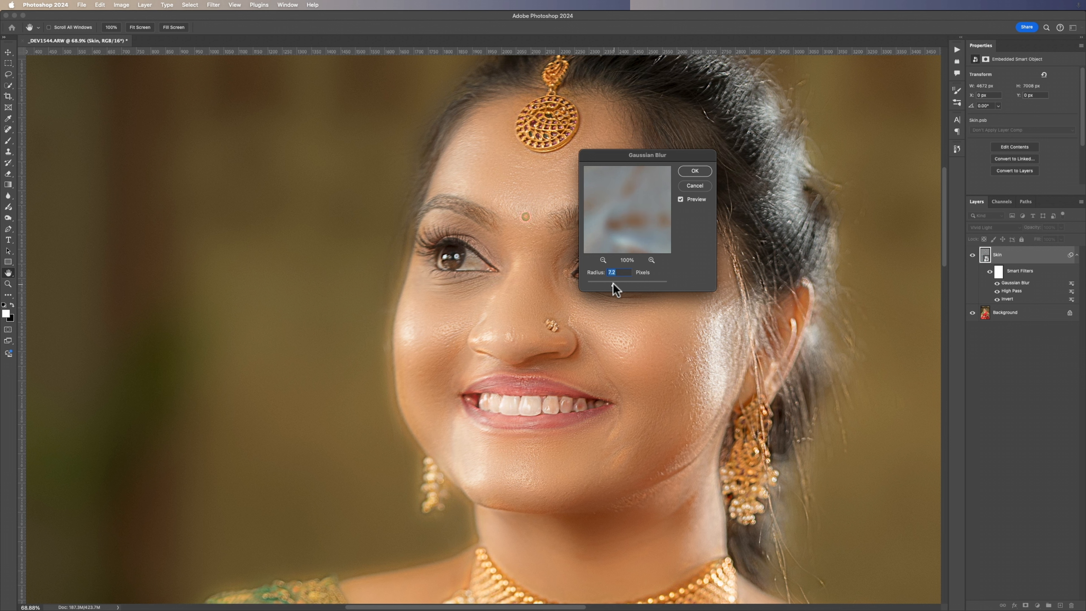
{"action": "type", "text": "8"}
{"action": "left_click", "coordinate": [695, 171]}
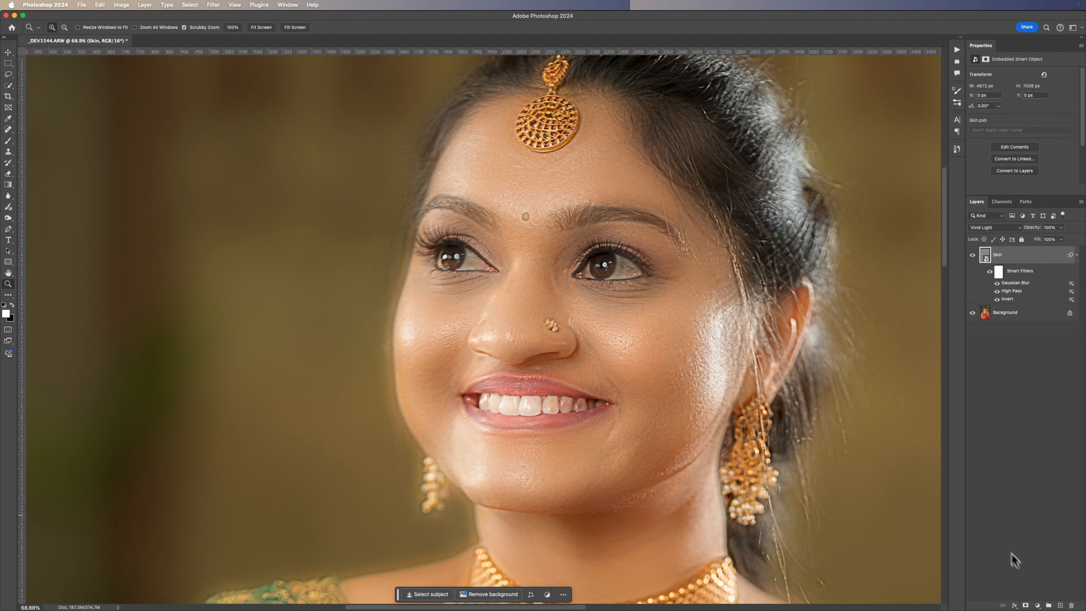
Add a layer mask to the Skin layer and invert it to black.
{"action": "left_click", "coordinate": [1026, 605]}
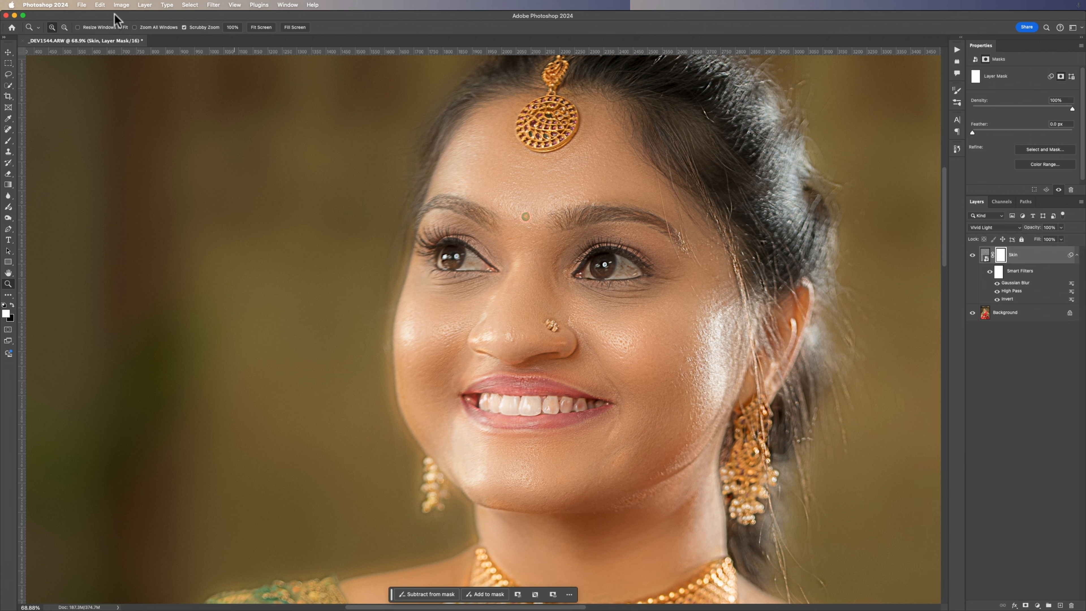
{"action": "left_click", "coordinate": [122, 5]}
{"action": "mouse_move", "coordinate": [133, 28]}
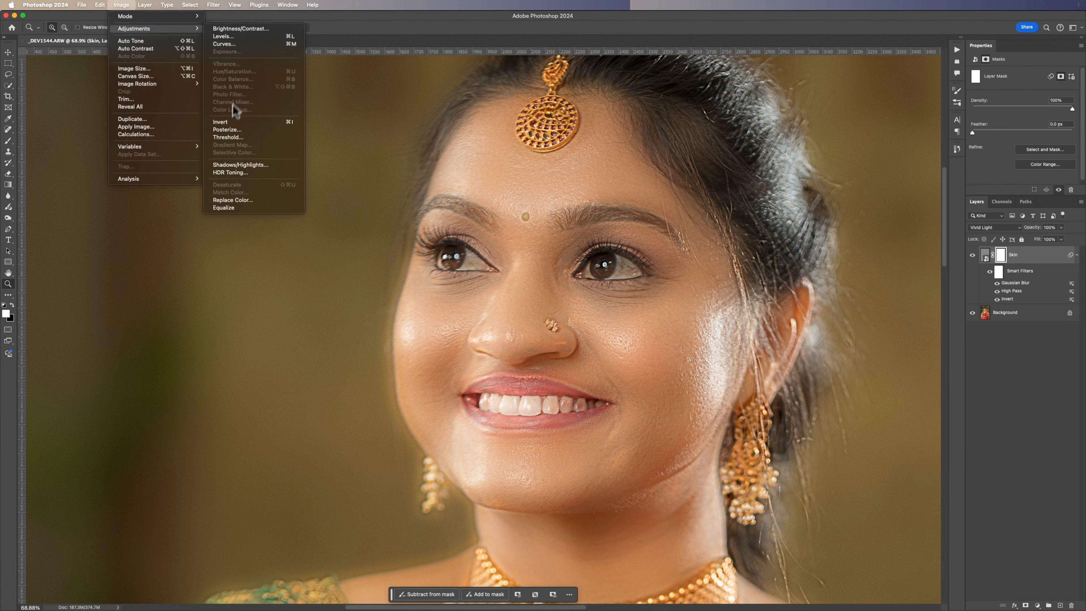
{"action": "left_click", "coordinate": [291, 127]}
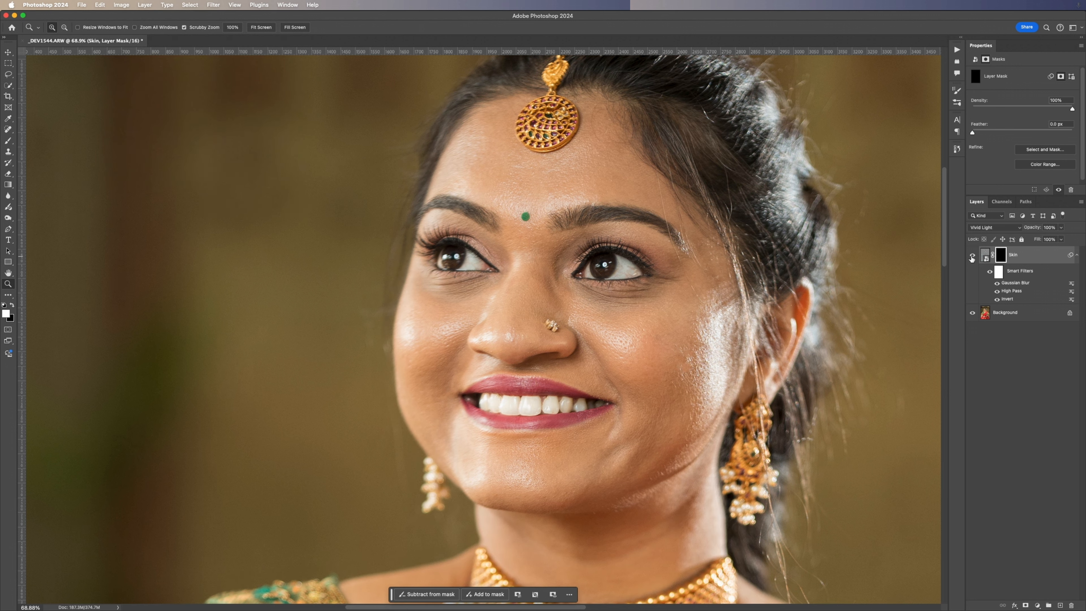
Paint white on the Skin layer mask over the cheek beside the nose with the Brush tool.
{"action": "key", "text": "y"}
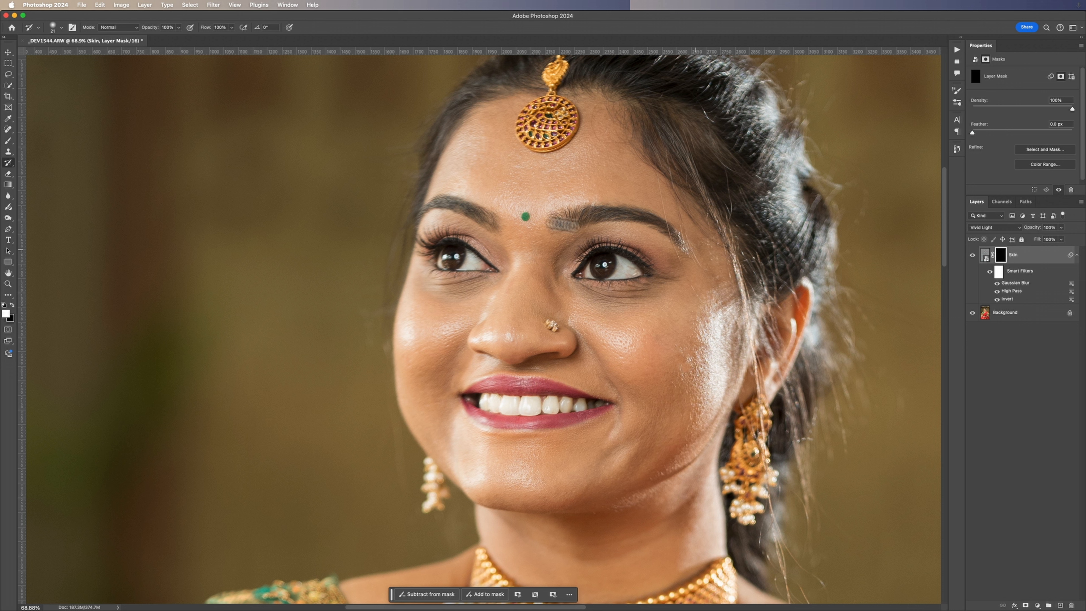
{"action": "right_click", "coordinate": [9, 142]}
{"action": "left_click", "coordinate": [44, 143]}
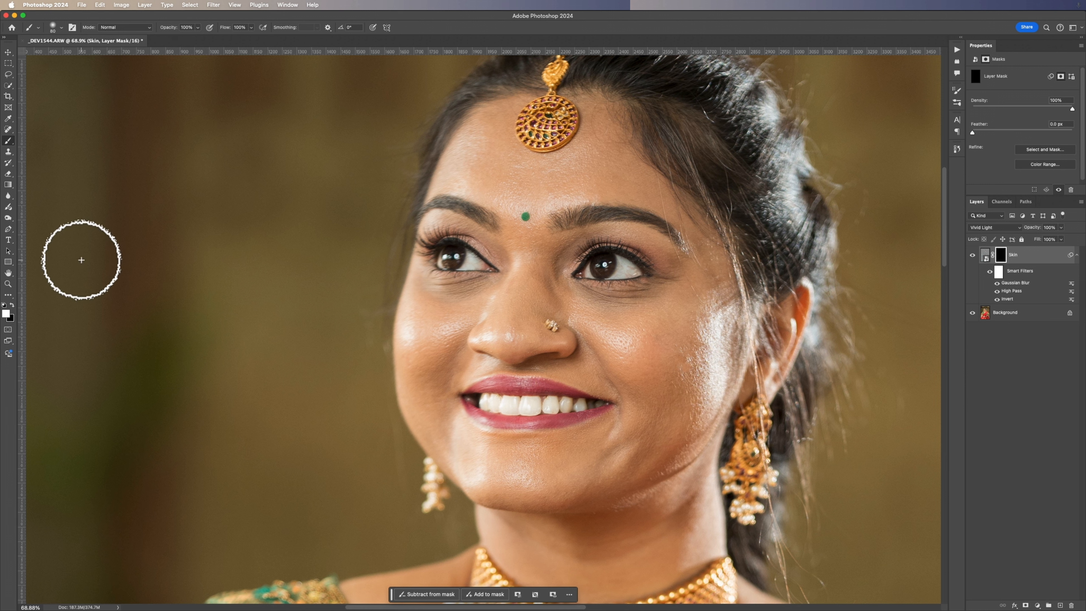
{"action": "left_click", "coordinate": [6, 314]}
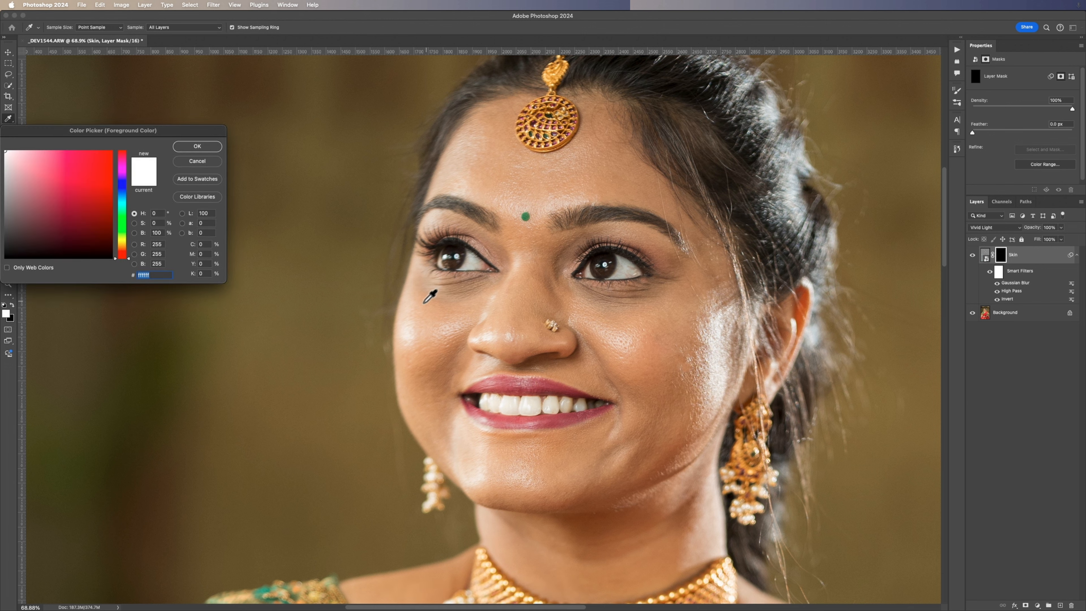
{"action": "left_click", "coordinate": [263, 174]}
{"action": "left_click", "coordinate": [207, 144]}
{"action": "left_click", "coordinate": [11, 304]}
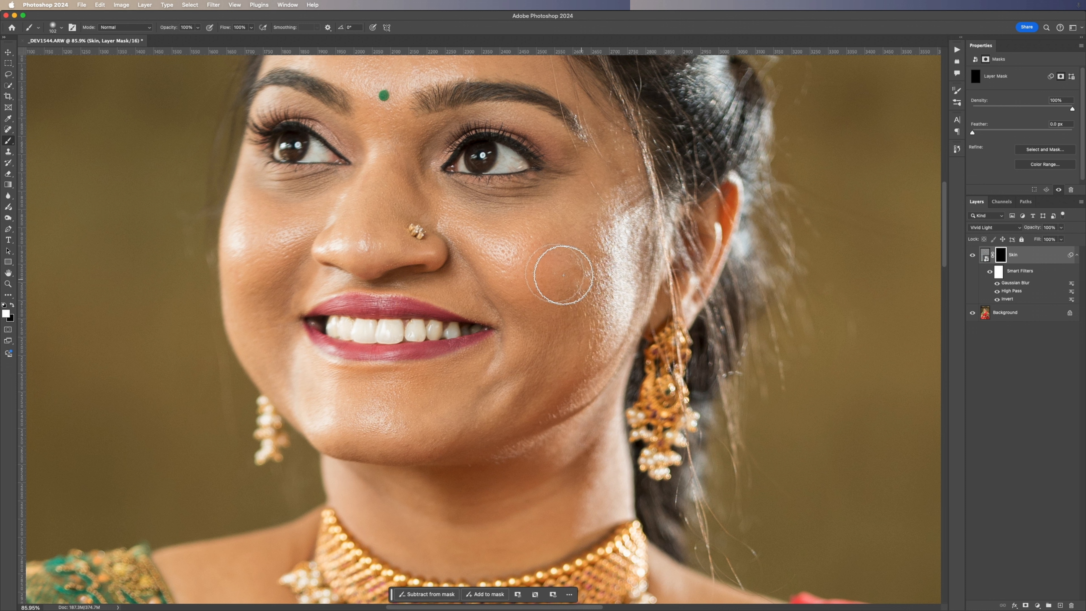
{"action": "mouse_move", "coordinate": [564, 275]}
{"action": "left_mouse_down"}
{"action": "mouse_move", "coordinate": [535, 265]}
{"action": "mouse_move", "coordinate": [525, 307]}
{"action": "mouse_move", "coordinate": [546, 351]}
{"action": "mouse_move", "coordinate": [493, 395]}
{"action": "mouse_move", "coordinate": [409, 411]}
{"action": "mouse_move", "coordinate": [433, 410]}
{"action": "mouse_move", "coordinate": [456, 434]}
{"action": "mouse_move", "coordinate": [582, 404]}
{"action": "mouse_move", "coordinate": [536, 405]}
{"action": "mouse_move", "coordinate": [596, 351]}
{"action": "mouse_move", "coordinate": [618, 280]}
{"action": "mouse_move", "coordinate": [554, 382]}
{"action": "mouse_move", "coordinate": [593, 254]}
{"action": "mouse_move", "coordinate": [498, 256]}
{"action": "left_mouse_up"}
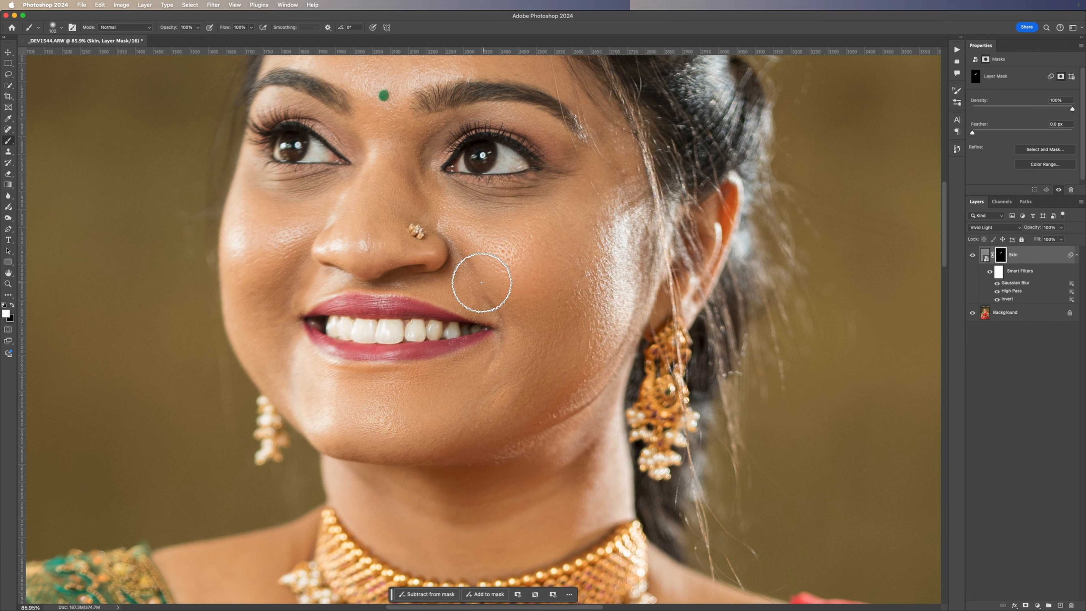
Reduce the brush size, paint the mask over the skin around the mouth, and undo the stroke that touches the lip.
{"action": "key", "text": "z"}
{"action": "scroll", "coordinate": [485, 275], "scroll_direction": "up", "scroll_amount": 2}
{"action": "scroll", "coordinate": [485, 275], "scroll_direction": "up", "scroll_amount": 4}
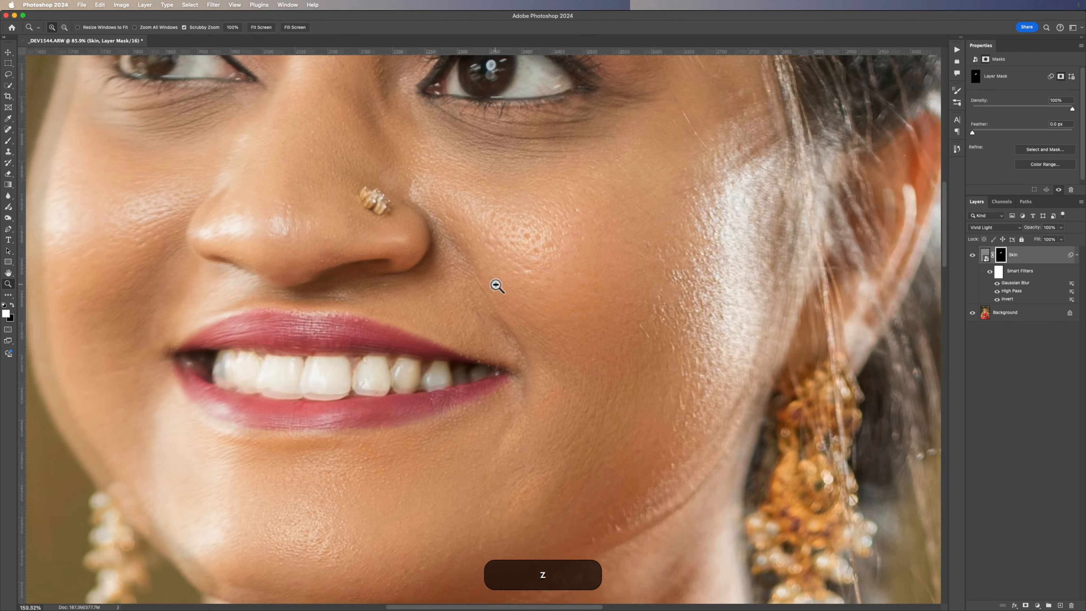
{"action": "key", "text": "b"}
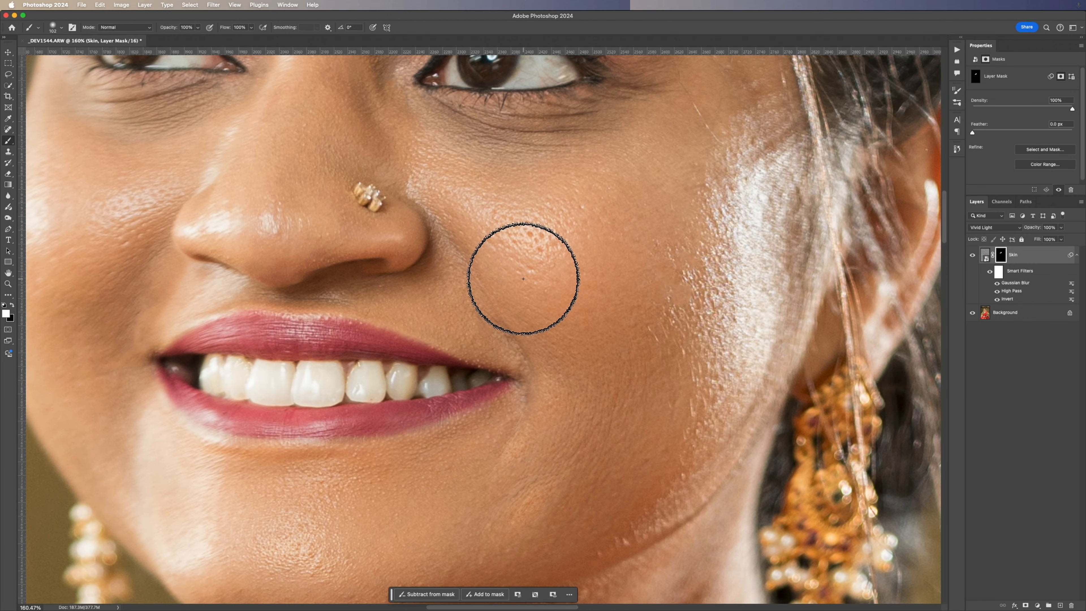
{"action": "key", "text": "bracketleft"}
{"action": "key", "text": "bracketleft"}
{"action": "key", "text": "bracketleft"}
{"action": "key", "text": "bracketleft"}
{"action": "key", "text": "bracketleft"}
{"action": "key", "text": "bracketleft"}
{"action": "key", "text": "bracketleft"}
{"action": "key", "text": "bracketleft"}
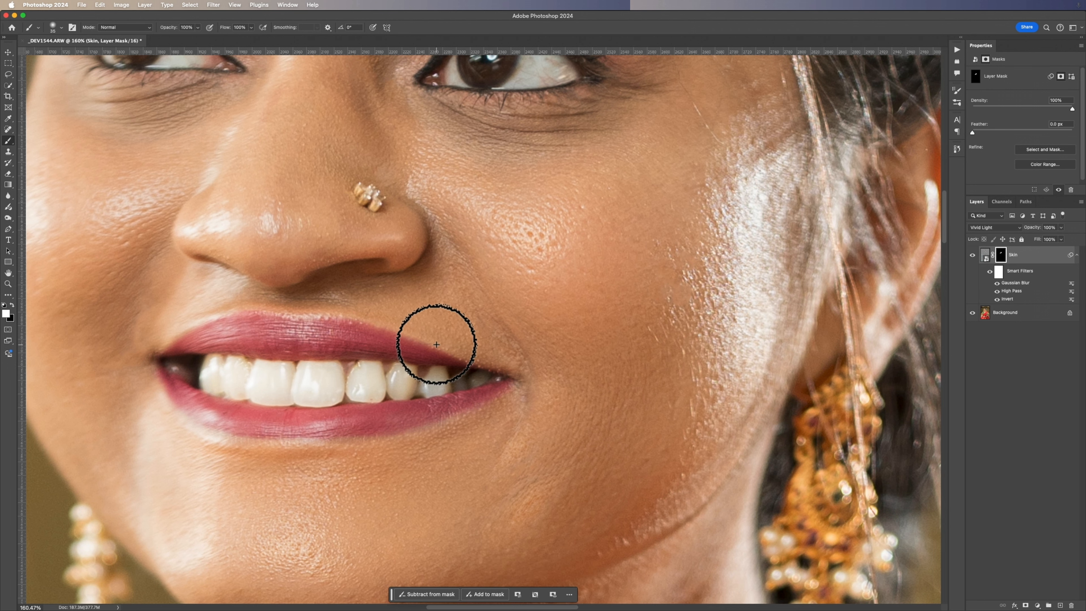
{"action": "mouse_move", "coordinate": [436, 344]}
{"action": "left_mouse_down"}
{"action": "mouse_move", "coordinate": [378, 324]}
{"action": "mouse_move", "coordinate": [432, 344]}
{"action": "left_mouse_up"}
{"action": "key", "text": "super+z"}
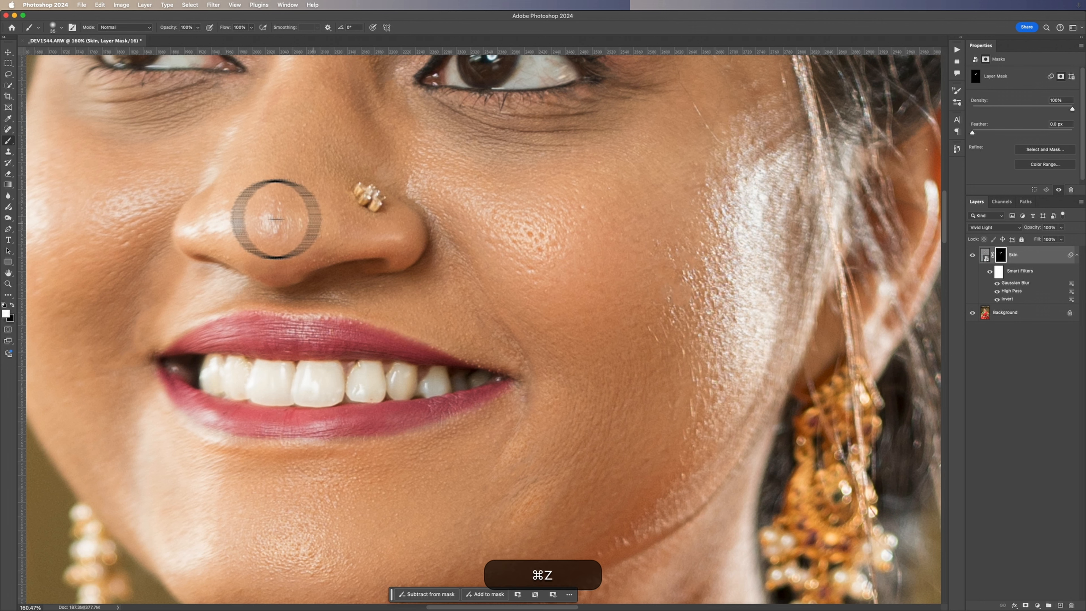
Paint the mask white over the nose, under-eye skin and forehead, undoing stray strokes, and check the whole portrait.
{"action": "scroll", "coordinate": [299, 239], "scroll_direction": "up", "scroll_amount": 5}
{"action": "key", "text": "super+z"}
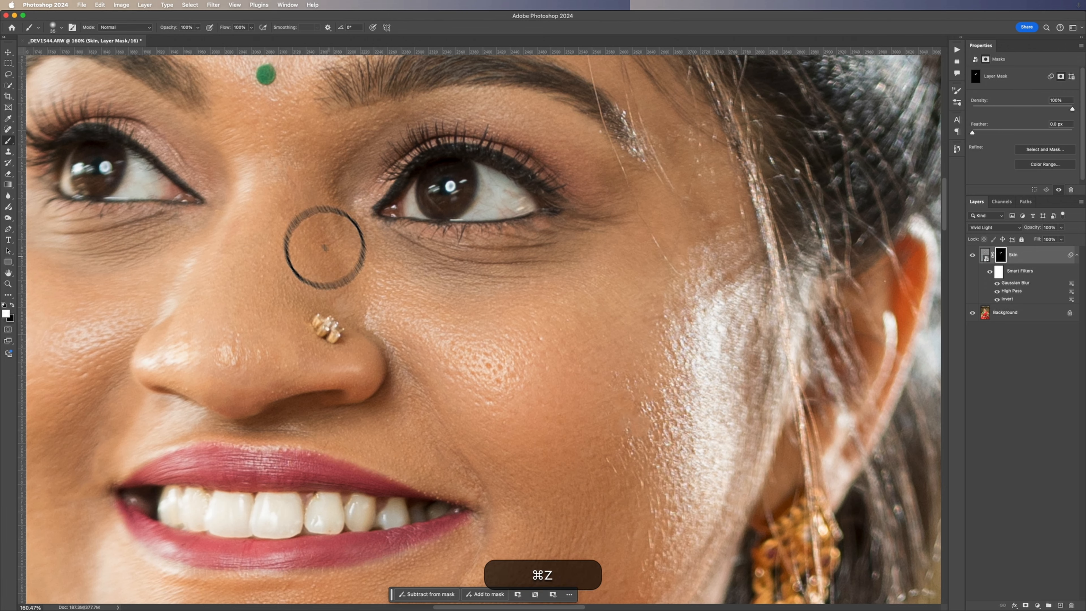
{"action": "key", "text": "super+z"}
{"action": "scroll", "coordinate": [431, 551], "scroll_direction": "up", "scroll_amount": 5}
{"action": "scroll", "coordinate": [431, 551], "scroll_direction": "left", "scroll_amount": 5}
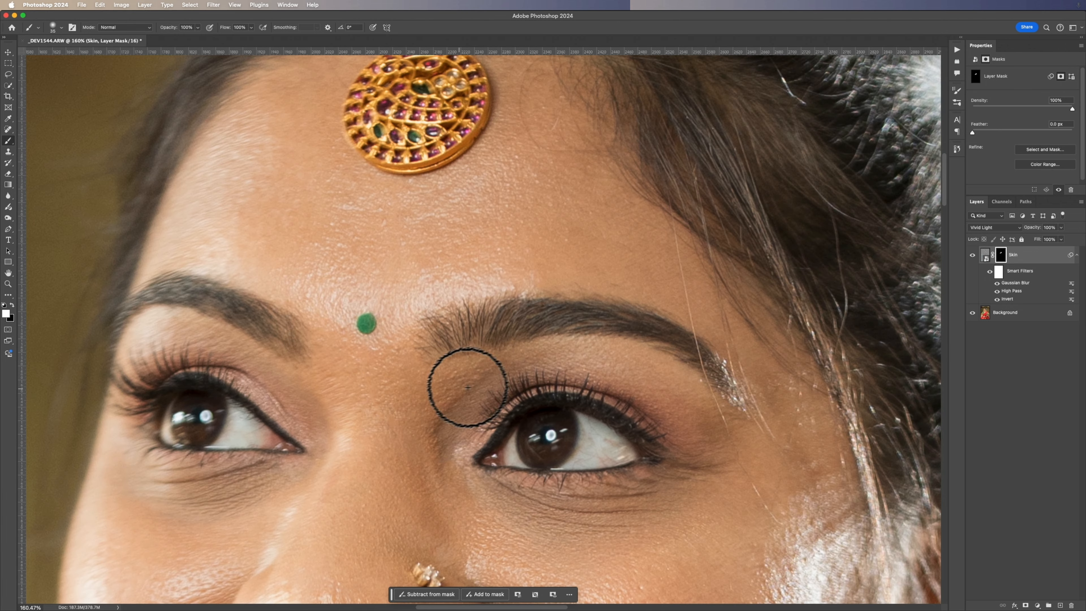
{"action": "key", "text": "super+0"}
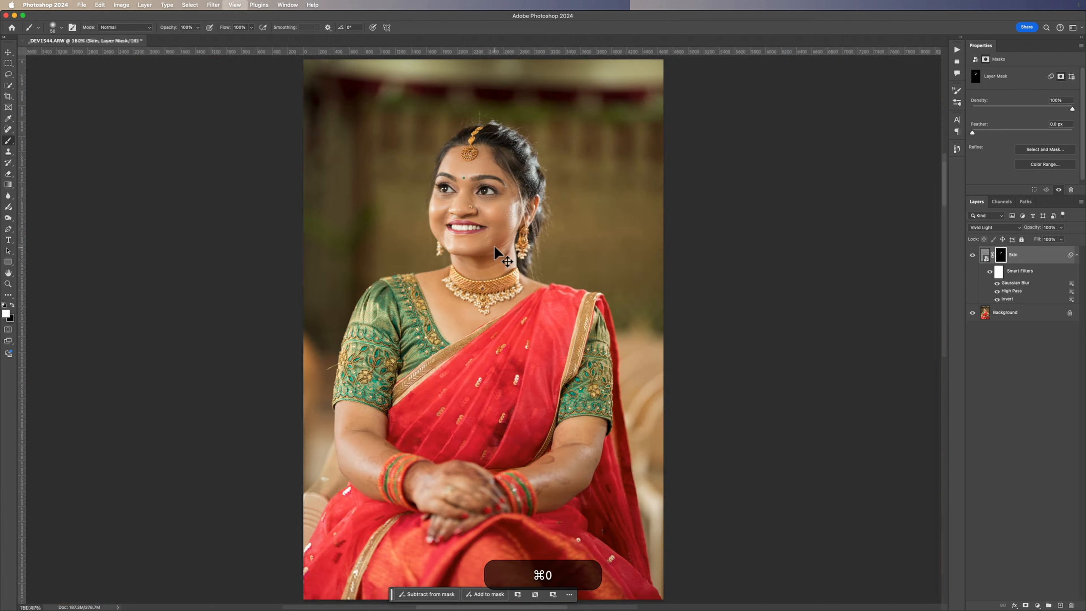
{"action": "key", "text": "super+z"}
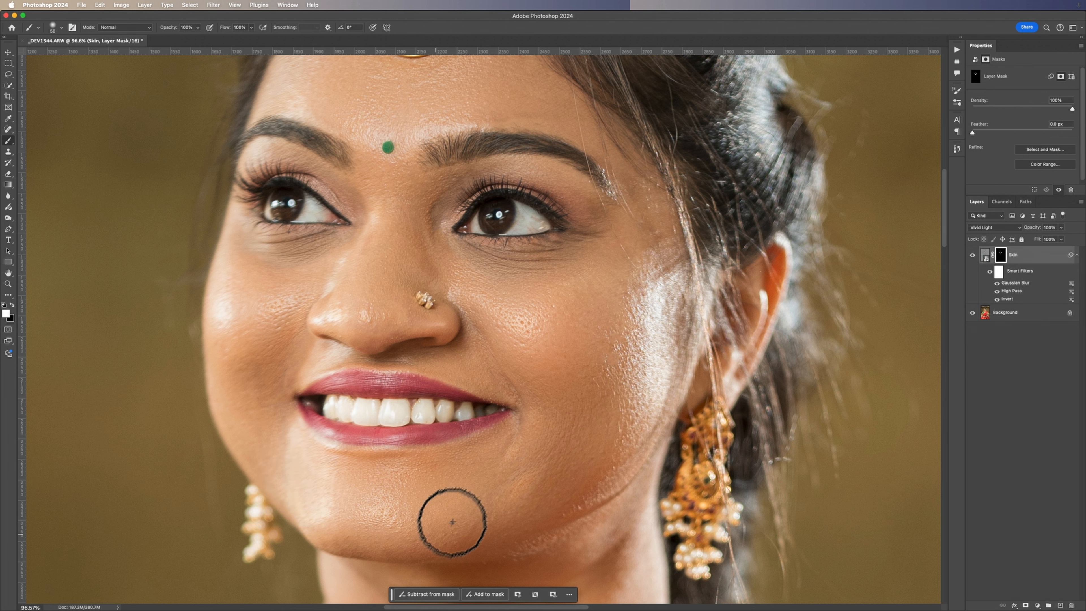
Enlarge the brush and paint the Skin mask white over the neck and upper chest.
{"action": "key", "text": "z"}
{"action": "left_click_drag", "start_coordinate": [575, 328], "coordinate": [509, 278]}
{"action": "key", "text": "space"}
{"action": "key", "text": "b"}
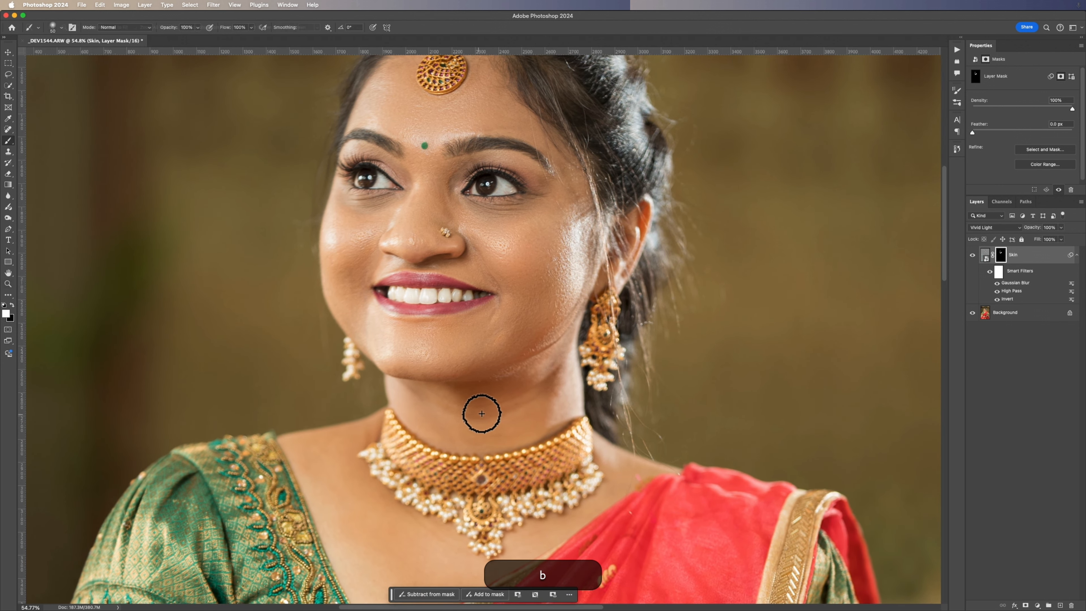
{"action": "key", "text": "bracketright"}
{"action": "key", "text": "bracketright"}
{"action": "key", "text": "bracketright"}
{"action": "key", "text": "bracketright"}
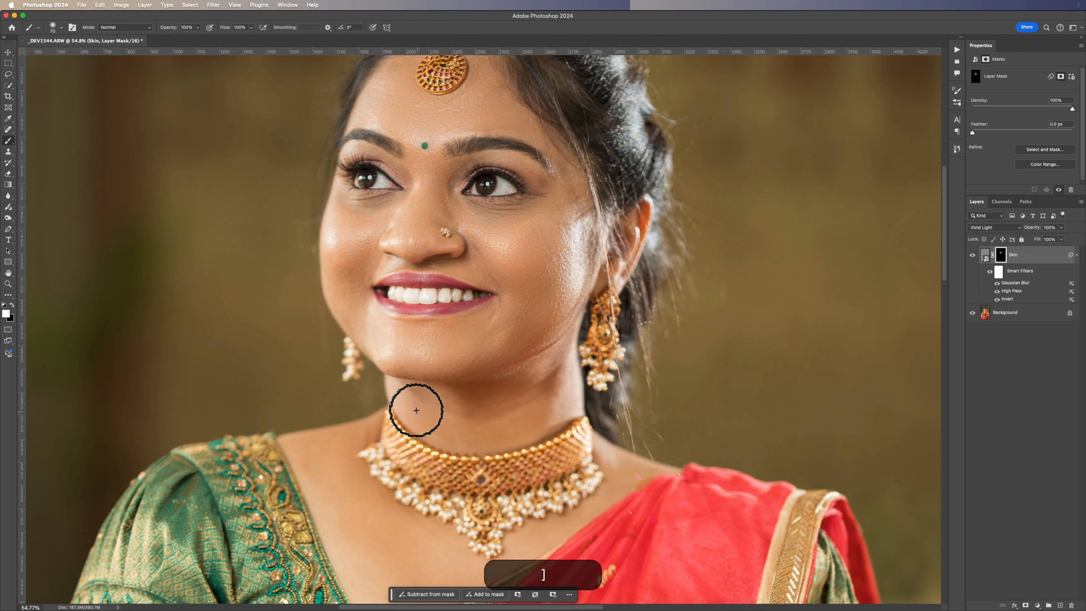
{"action": "key", "text": "bracketright"}
{"action": "left_click_drag", "start_coordinate": [338, 468], "coordinate": [356, 571]}
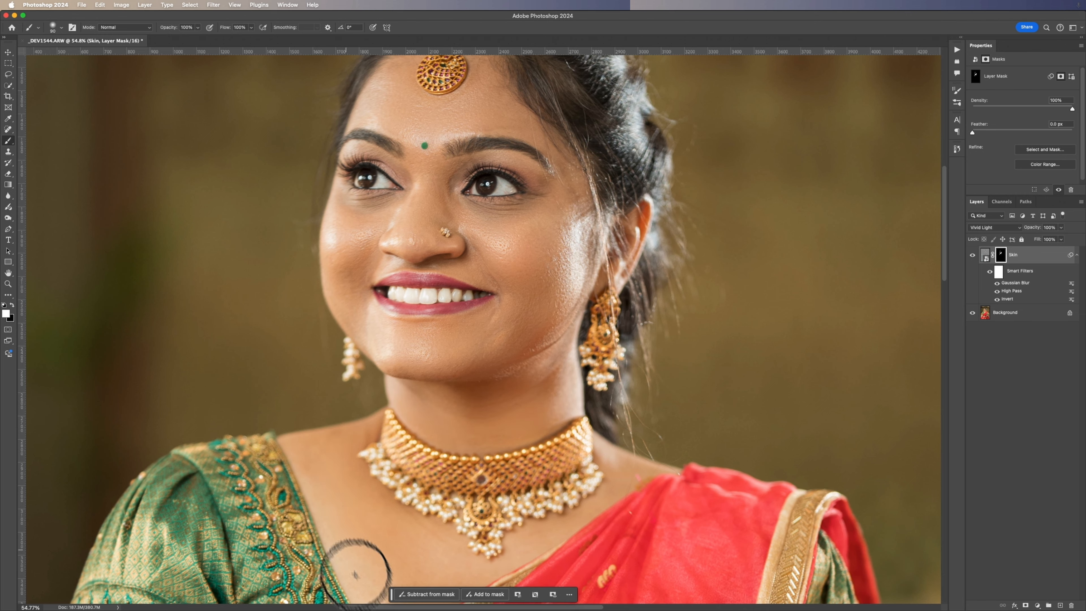
Paint the Skin mask white over the bare skin of the arms below the sleeves, undoing stray strokes.
{"action": "mouse_move", "coordinate": [665, 479]}
{"action": "left_mouse_down"}
{"action": "mouse_move", "coordinate": [605, 498]}
{"action": "mouse_move", "coordinate": [784, 261]}
{"action": "mouse_move", "coordinate": [801, 56]}
{"action": "left_mouse_up"}
{"action": "key", "text": "space"}
{"action": "mouse_move", "coordinate": [260, 385]}
{"action": "left_mouse_down"}
{"action": "mouse_move", "coordinate": [327, 364]}
{"action": "mouse_move", "coordinate": [361, 527]}
{"action": "left_mouse_up"}
{"action": "scroll", "coordinate": [361, 526], "scroll_direction": "right", "scroll_amount": 15}
{"action": "key", "text": "super+z"}
{"action": "mouse_move", "coordinate": [330, 341]}
{"action": "left_mouse_down"}
{"action": "mouse_move", "coordinate": [353, 289]}
{"action": "mouse_move", "coordinate": [278, 371]}
{"action": "mouse_move", "coordinate": [344, 383]}
{"action": "left_mouse_up"}
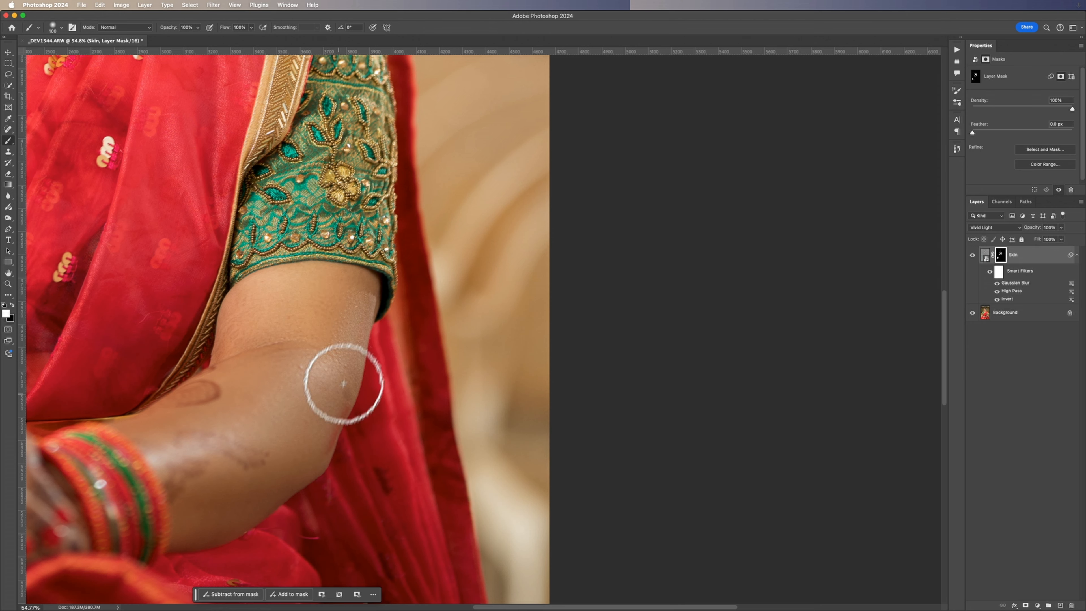
{"action": "key", "text": "super+z"}
{"action": "mouse_move", "coordinate": [351, 287]}
{"action": "left_mouse_down"}
{"action": "mouse_move", "coordinate": [330, 385]}
{"action": "mouse_move", "coordinate": [352, 280]}
{"action": "mouse_move", "coordinate": [309, 327]}
{"action": "mouse_move", "coordinate": [287, 384]}
{"action": "mouse_move", "coordinate": [307, 283]}
{"action": "mouse_move", "coordinate": [235, 367]}
{"action": "mouse_move", "coordinate": [238, 344]}
{"action": "mouse_move", "coordinate": [314, 353]}
{"action": "mouse_move", "coordinate": [305, 376]}
{"action": "mouse_move", "coordinate": [315, 412]}
{"action": "left_mouse_up"}
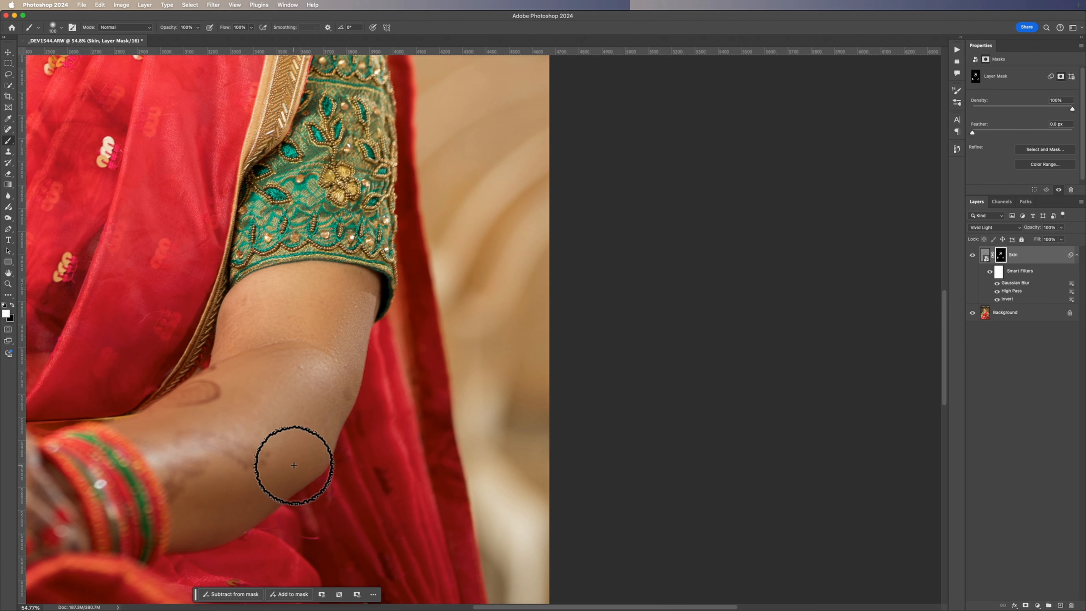
Hide and show the Skin layer to compare the whole portrait before and after smoothing.
{"action": "key", "text": "super+0"}
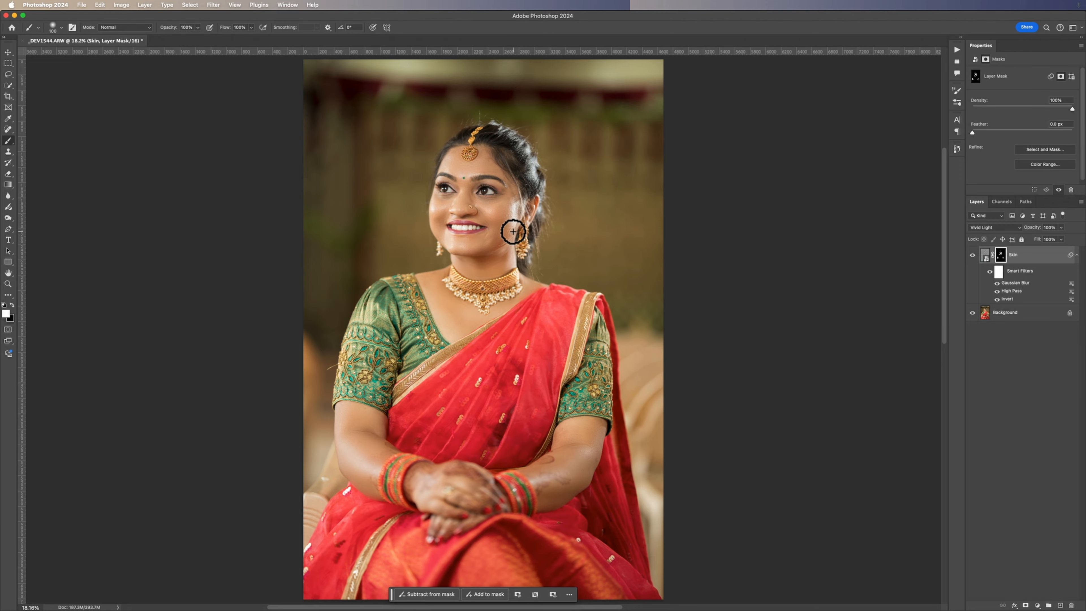
{"action": "key", "text": "v"}
{"action": "left_click", "coordinate": [972, 256]}
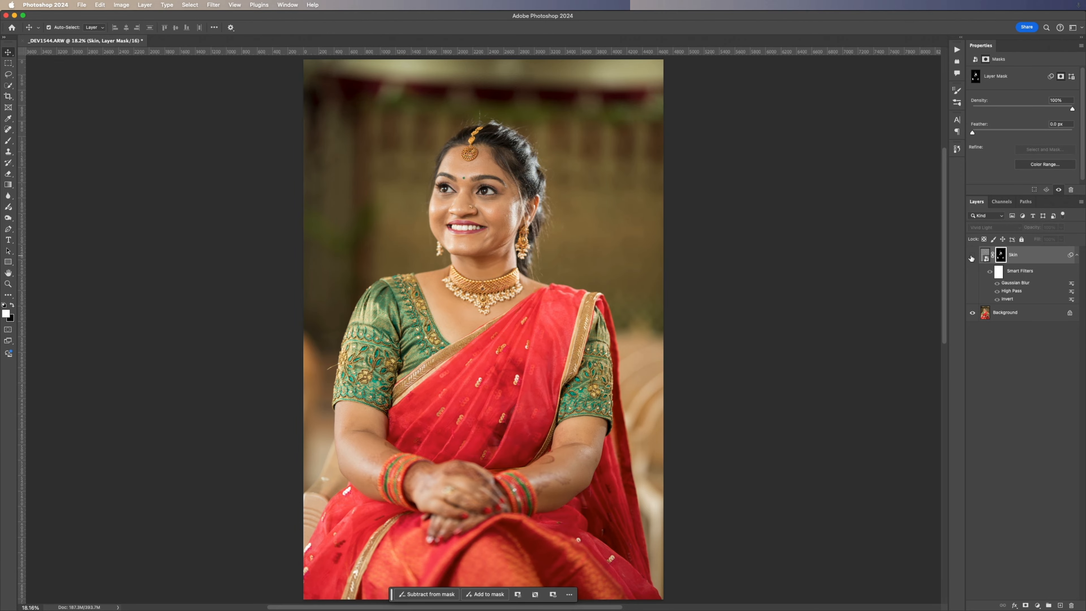
{"action": "left_click", "coordinate": [972, 256]}
Try different radii for the Skin layer's Gaussian Blur smart filter and apply 2.7 pixels.
{"action": "key", "text": "z"}
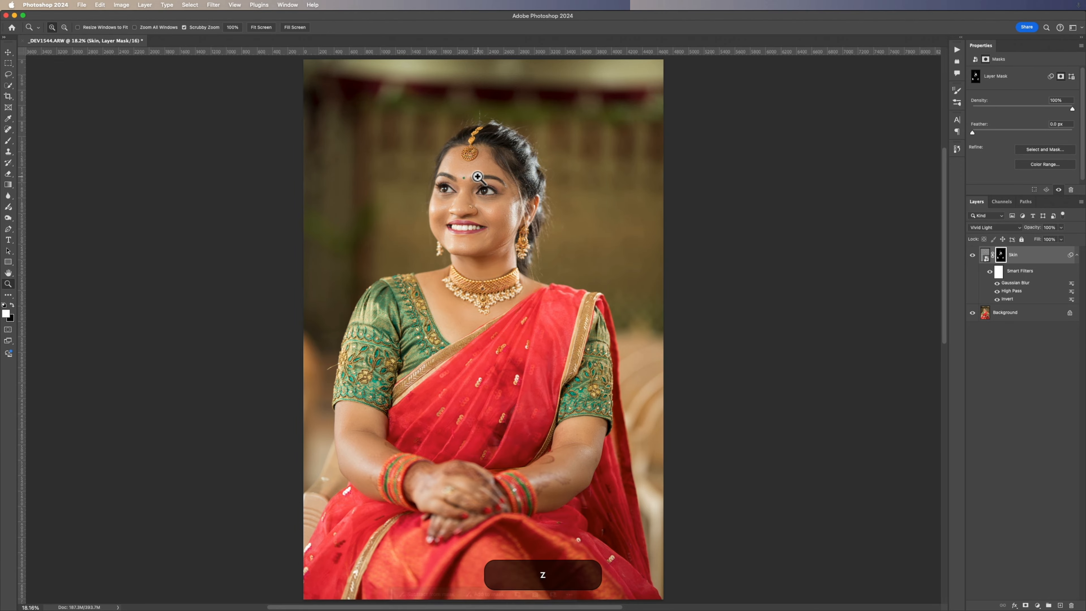
{"action": "left_click_drag", "start_coordinate": [485, 174], "coordinate": [513, 299]}
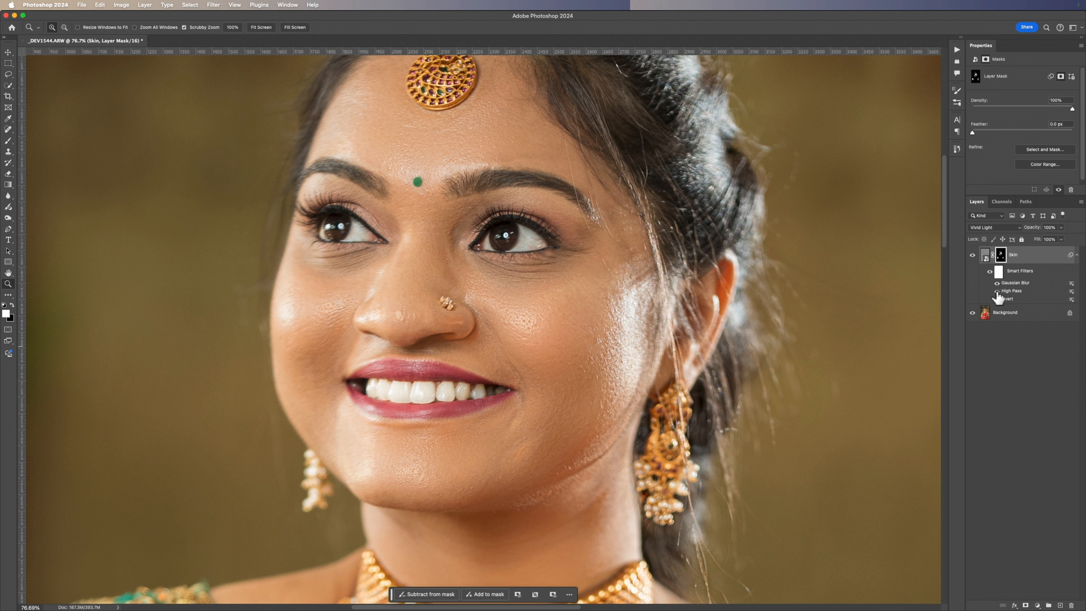
{"action": "double_click", "coordinate": [1034, 283]}
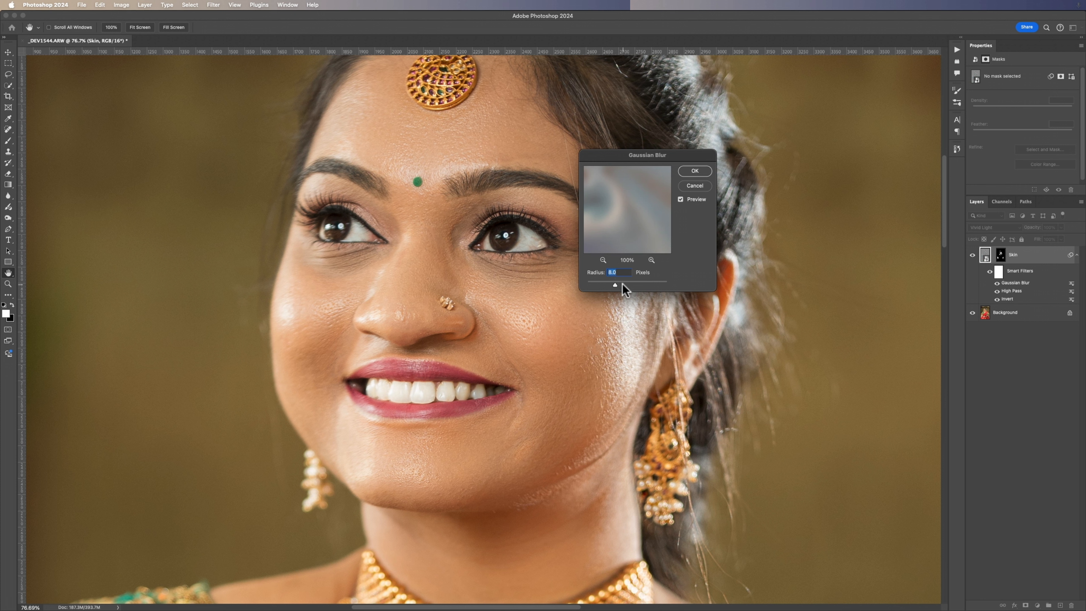
{"action": "left_click_drag", "start_coordinate": [622, 284], "coordinate": [631, 283]}
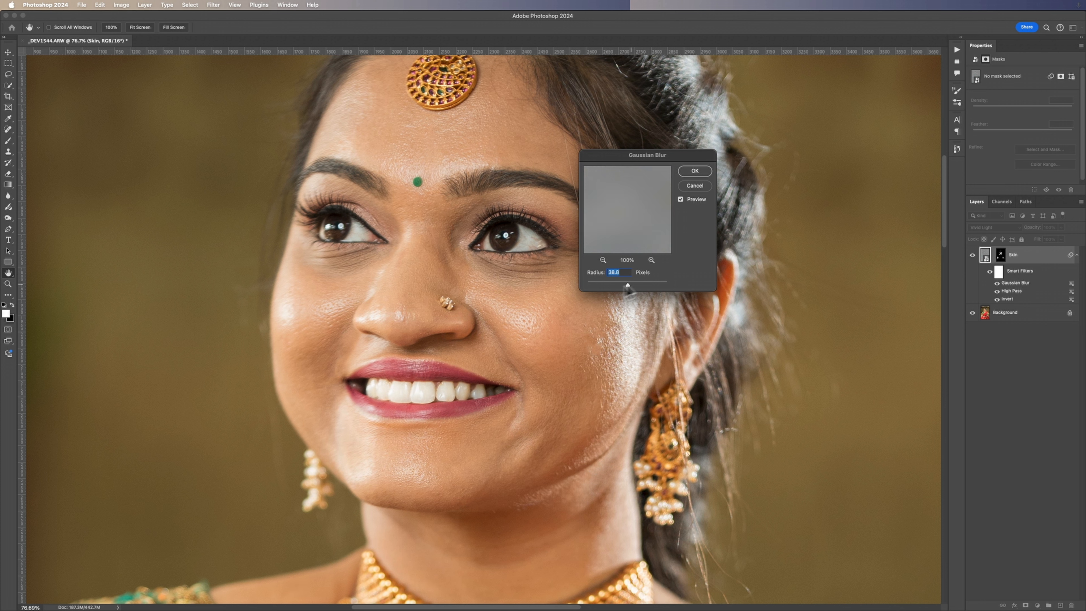
{"action": "left_click", "coordinate": [593, 283]}
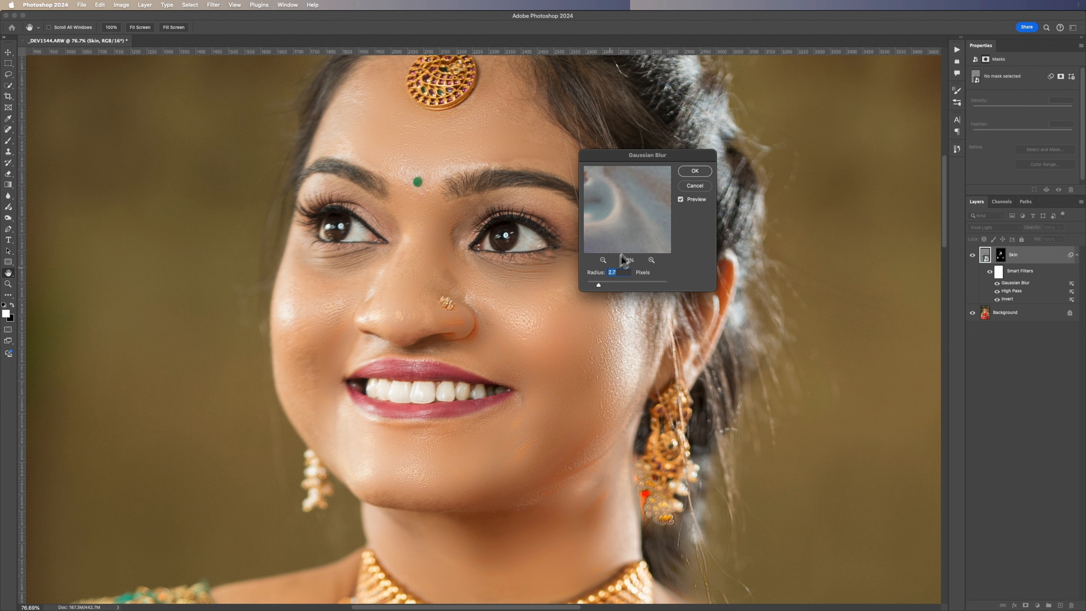
{"action": "left_click", "coordinate": [693, 171]}
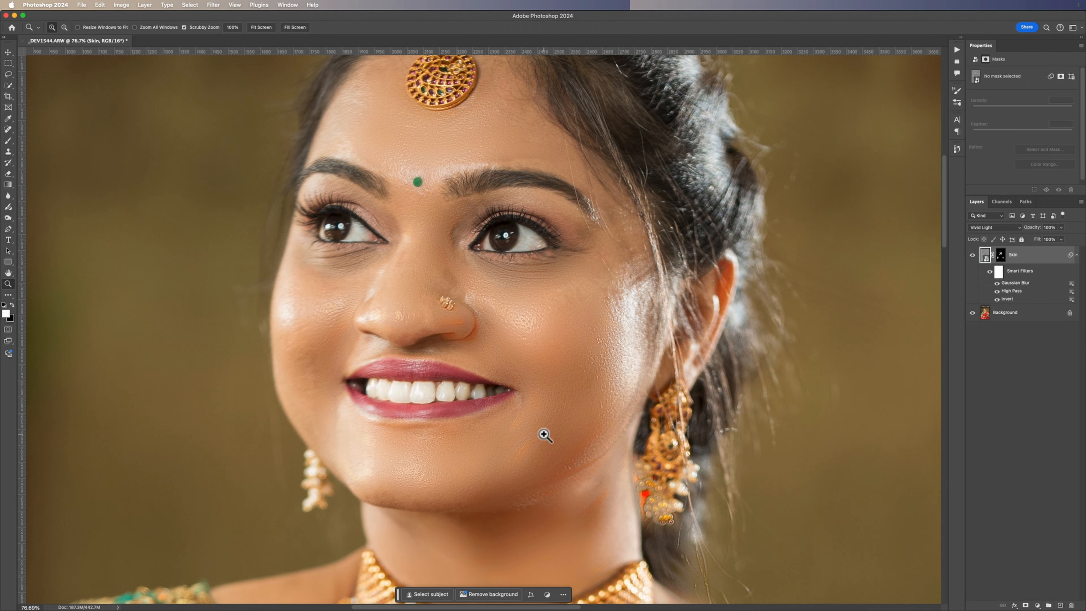
Raise the radius of the Skin layer's Gaussian Blur smart filter to slightly above 7.8 pixels and apply it.
{"action": "key", "text": "super+0"}
{"action": "key", "text": "z"}
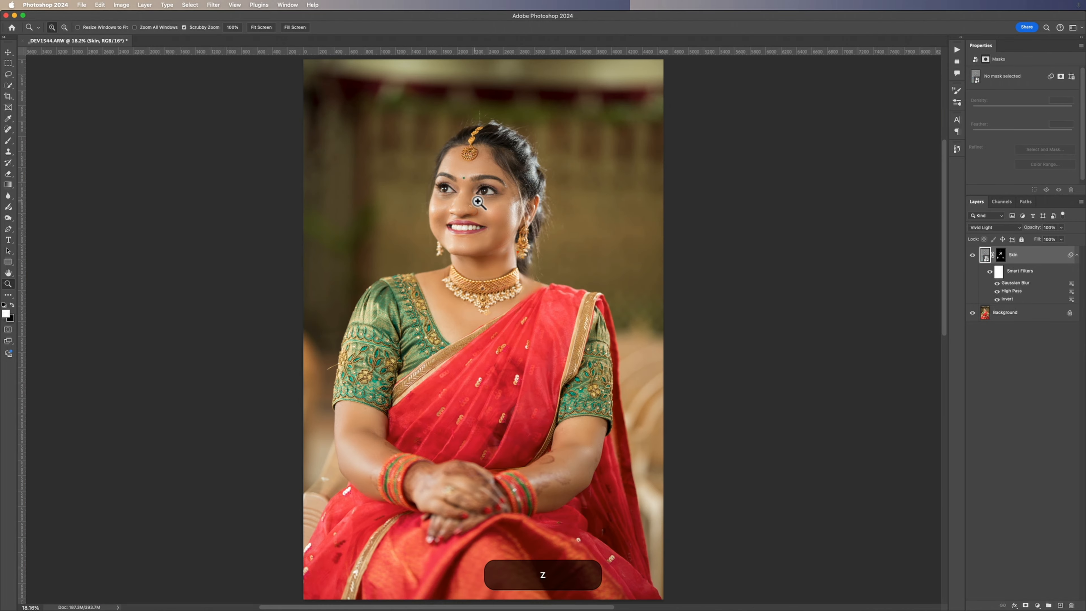
{"action": "left_click_drag", "start_coordinate": [477, 201], "coordinate": [529, 260]}
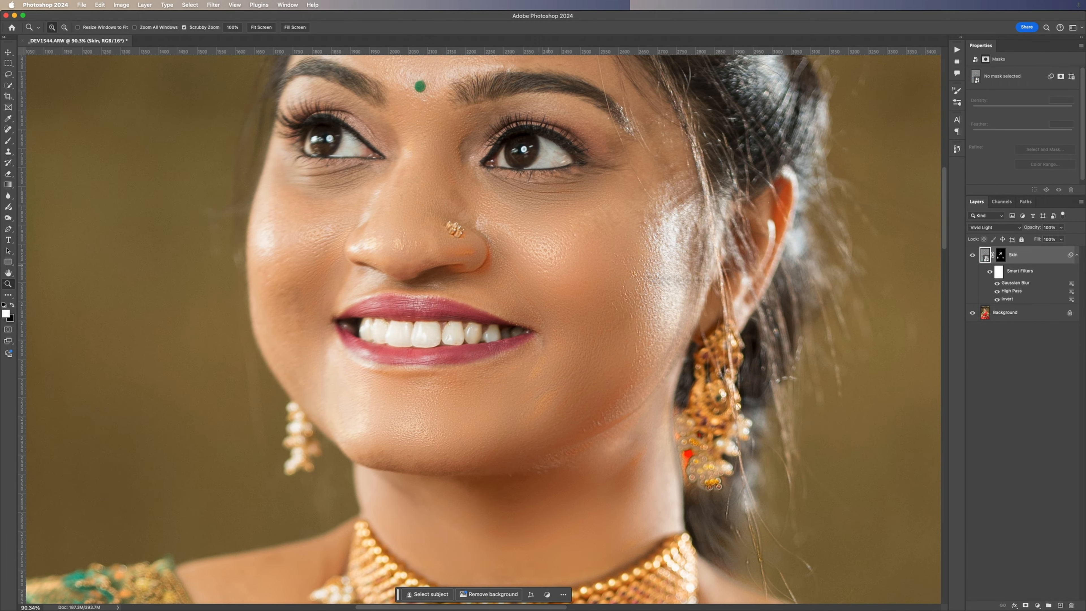
{"action": "double_click", "coordinate": [1031, 283]}
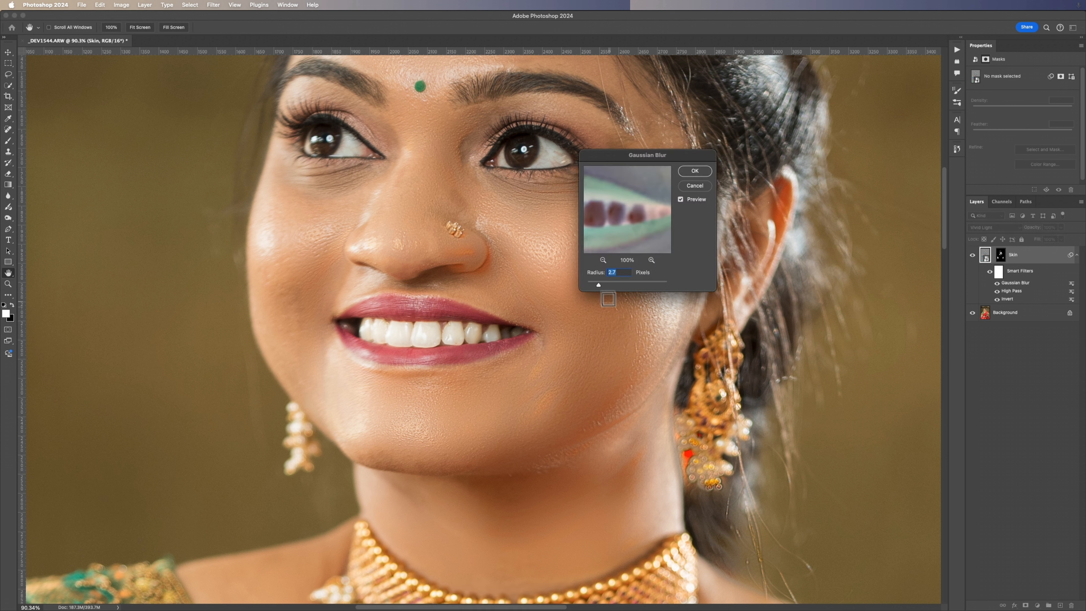
{"action": "left_click_drag", "start_coordinate": [603, 285], "coordinate": [614, 284]}
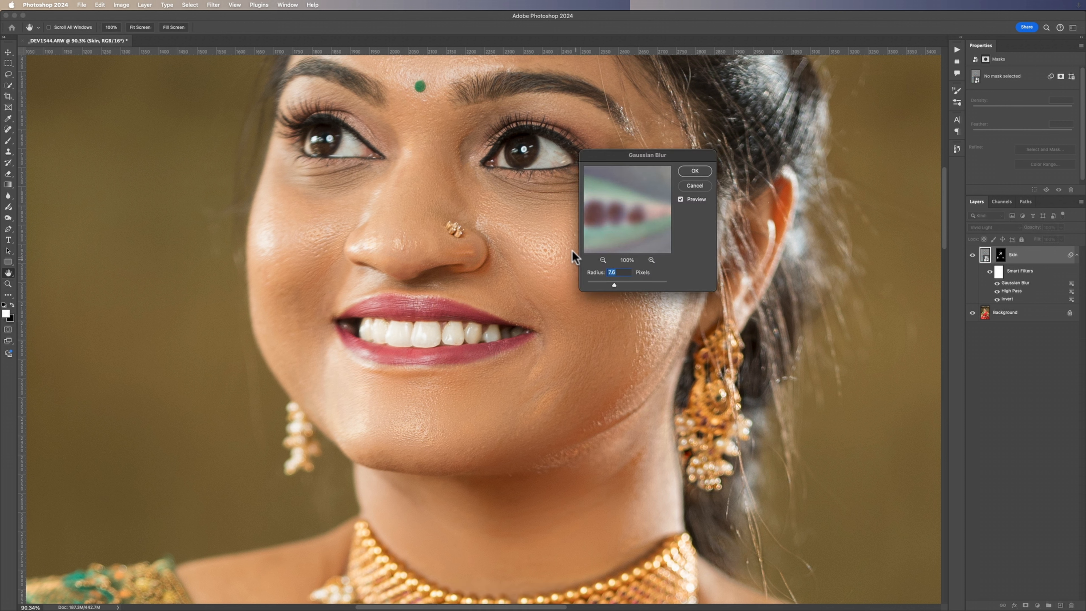
{"action": "left_click_drag", "start_coordinate": [618, 285], "coordinate": [621, 285]}
{"action": "left_click", "coordinate": [693, 171]}
Check the retouch on the full portrait and face, hiding and showing the Skin layer to compare.
{"action": "key", "text": "z"}
{"action": "left_click_drag", "start_coordinate": [593, 332], "coordinate": [572, 339]}
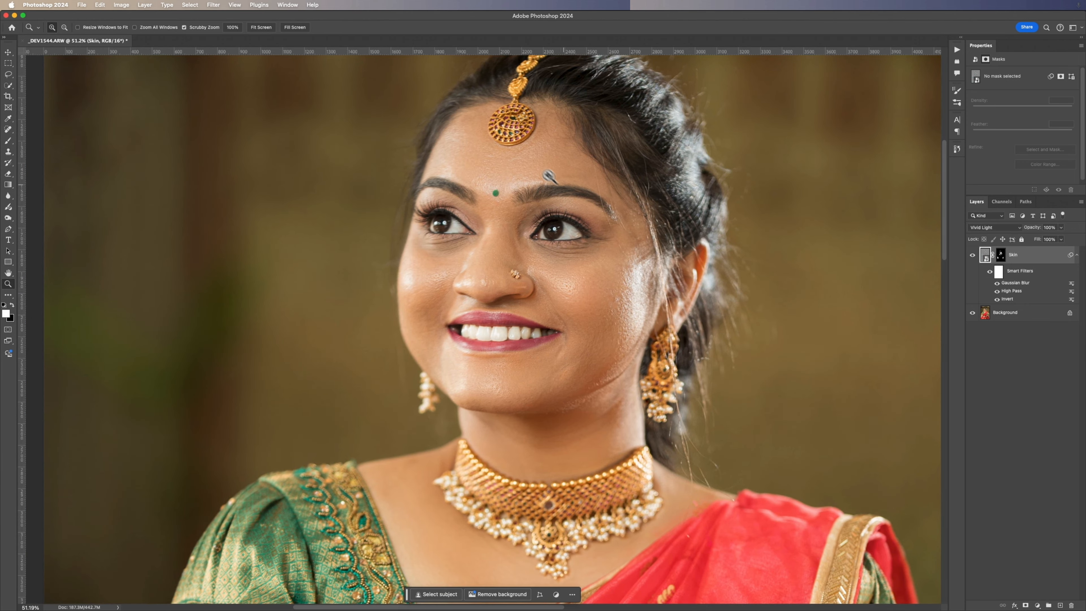
{"action": "key", "text": "super+0"}
{"action": "key", "text": "super+z"}
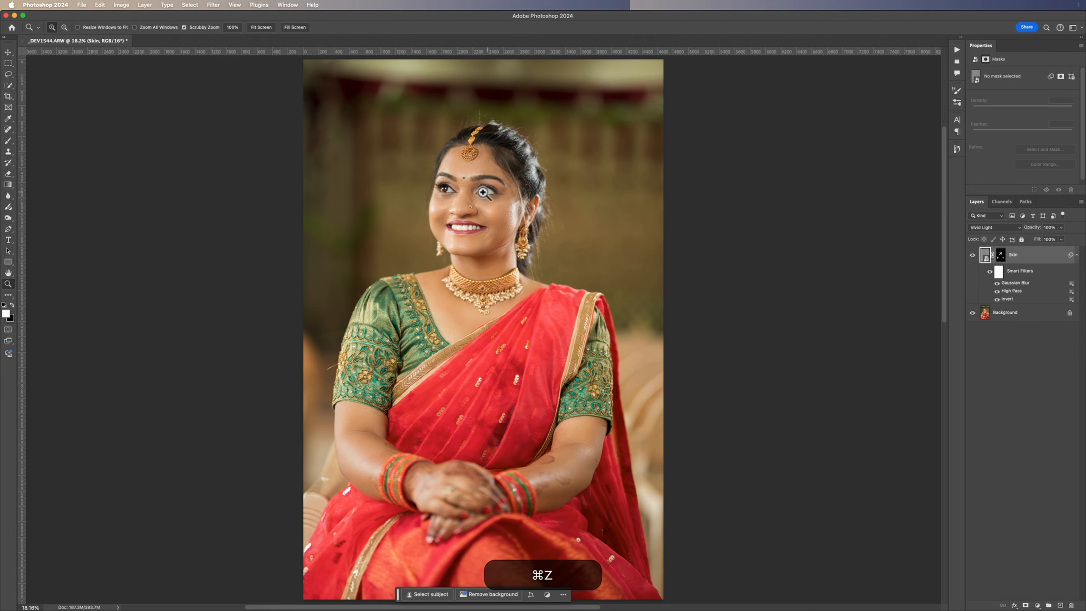
{"action": "key", "text": "z"}
{"action": "left_click_drag", "start_coordinate": [479, 189], "coordinate": [531, 209]}
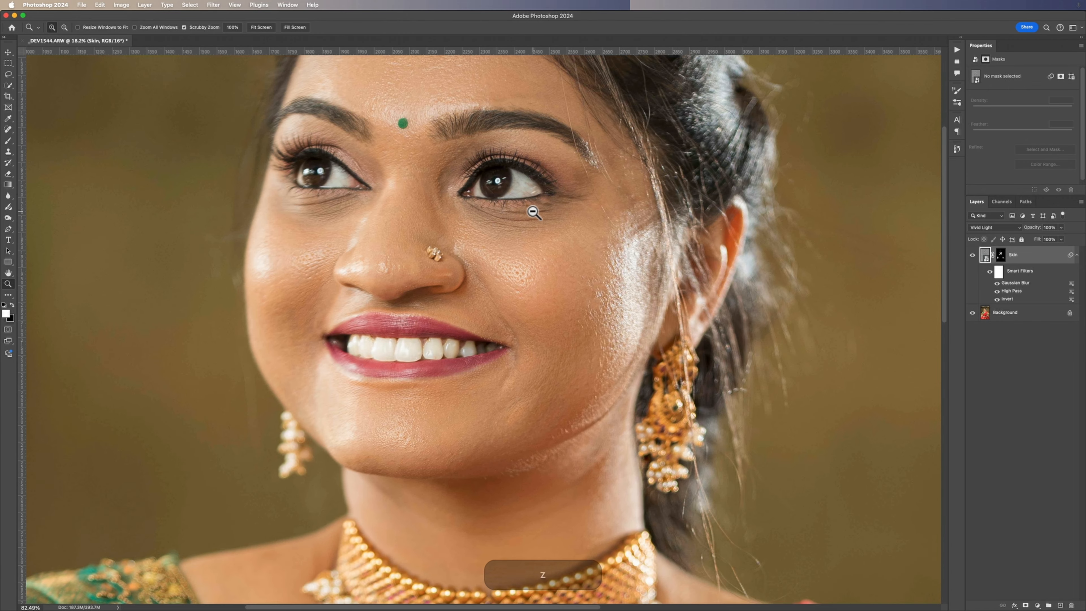
{"action": "left_click", "coordinate": [972, 255]}
{"action": "left_click", "coordinate": [973, 255]}
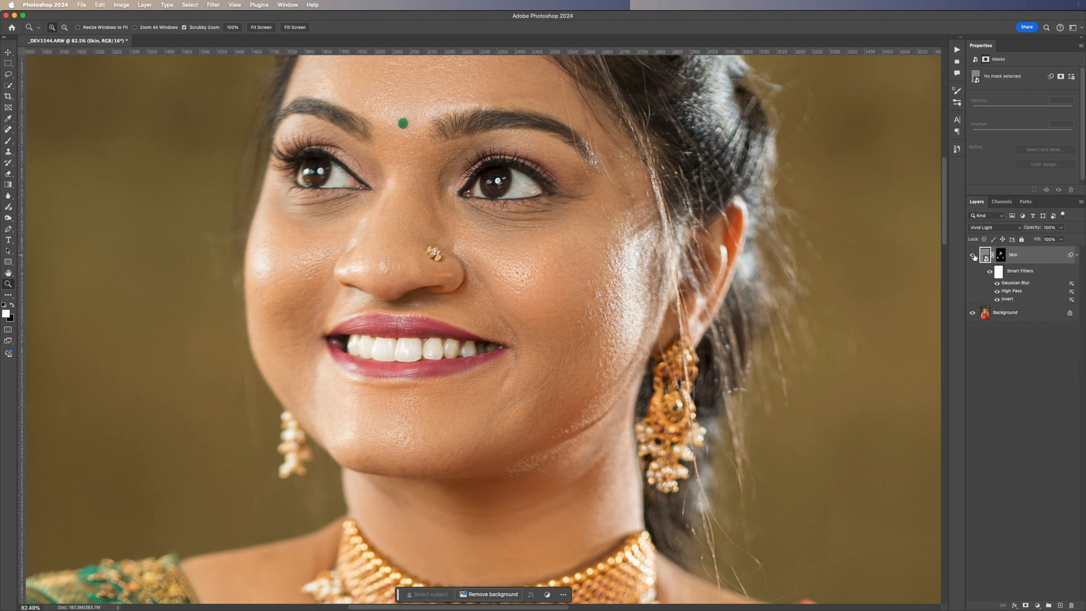